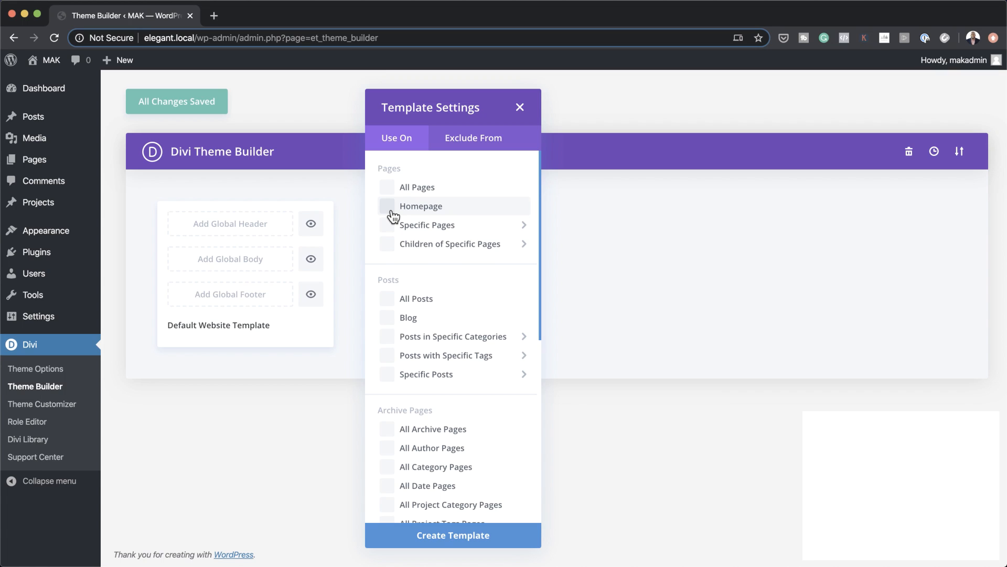
- Create a new theme template assigned to the Homepage
{"action": "left_click", "coordinate": [393, 214]}
{"action": "left_click", "coordinate": [472, 540]}
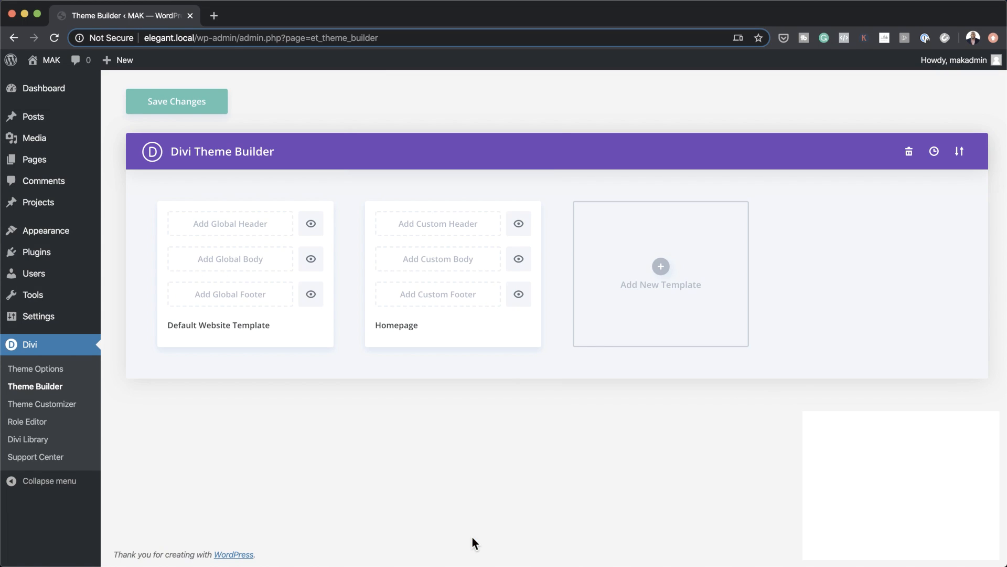
- Start a custom body from scratch for the Homepage template and insert a single-column row without a module
{"action": "left_click", "coordinate": [456, 265]}
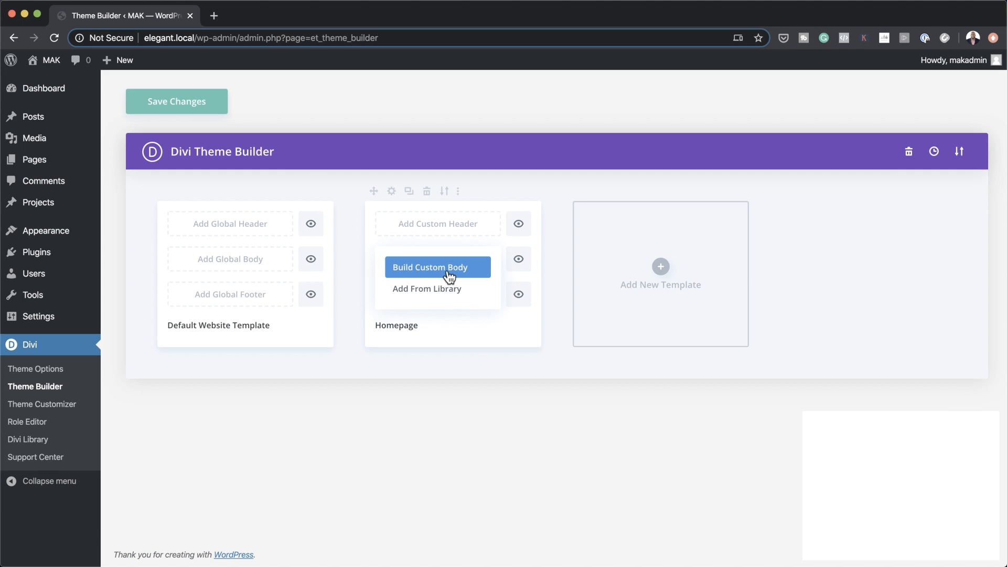
{"action": "left_click", "coordinate": [449, 272]}
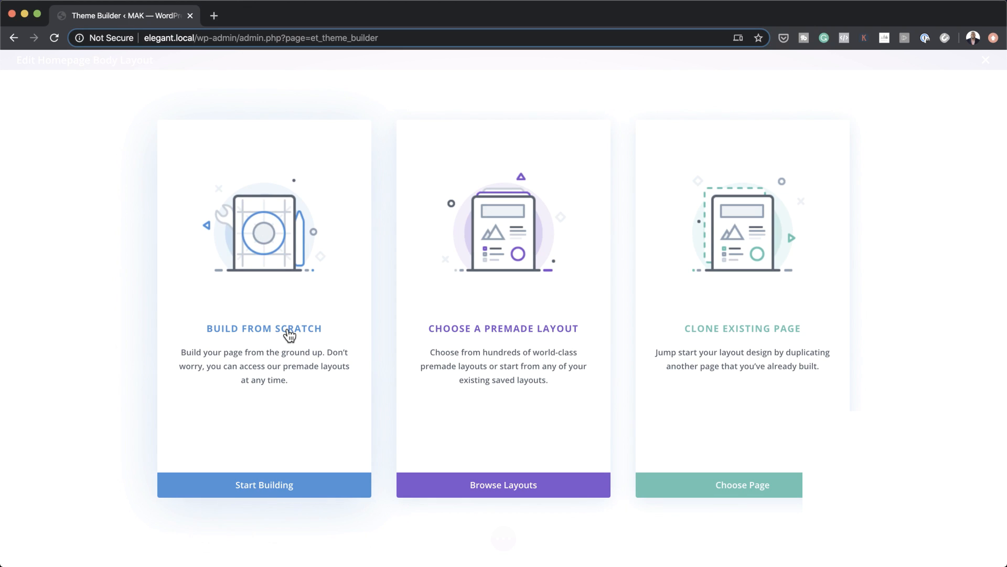
{"action": "left_click", "coordinate": [288, 333]}
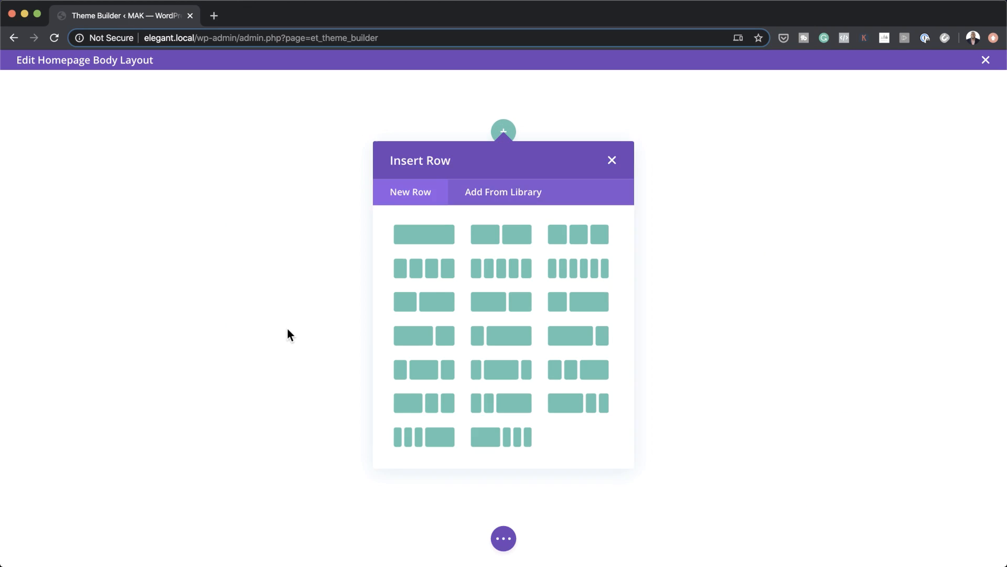
{"action": "left_click", "coordinate": [443, 232]}
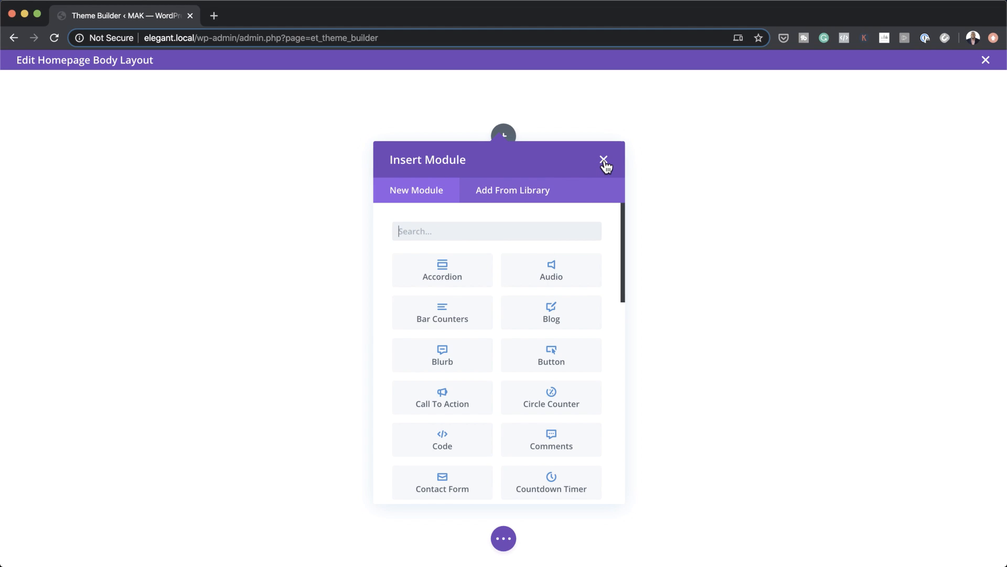
{"action": "left_click", "coordinate": [604, 160]}
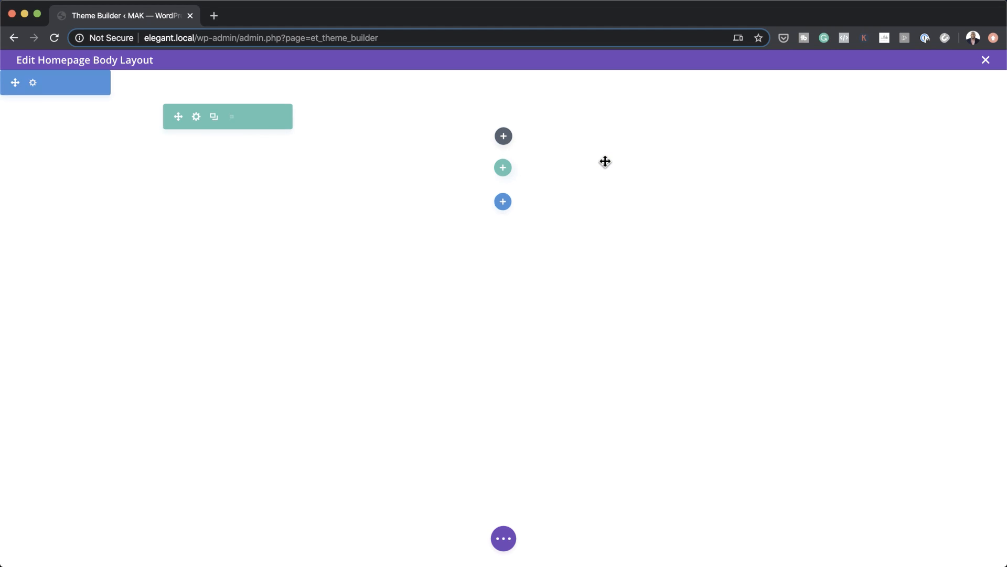
- Add a background gradient to the row and set its first color to #4a42ec
{"action": "left_click", "coordinate": [197, 121]}
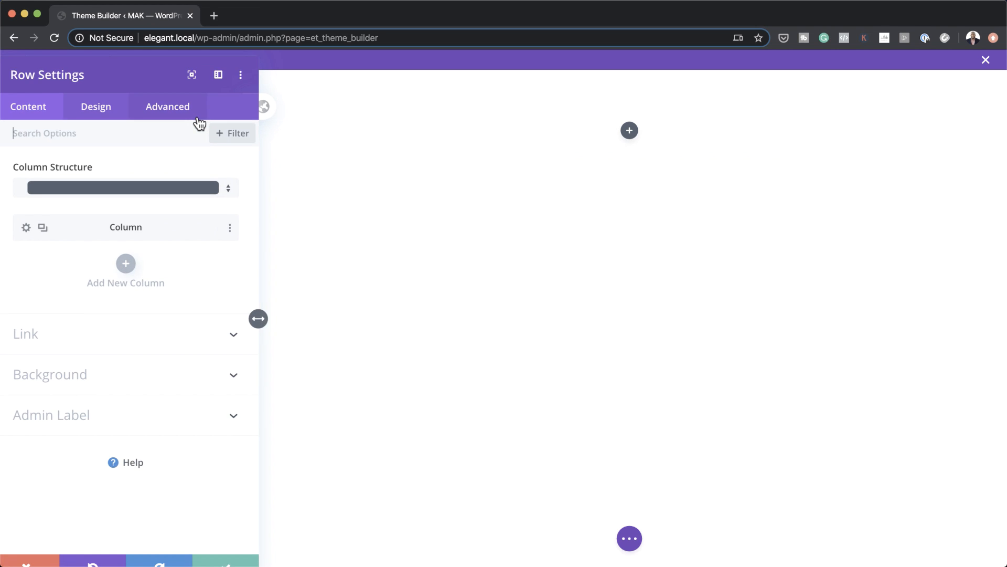
{"action": "left_click", "coordinate": [83, 375]}
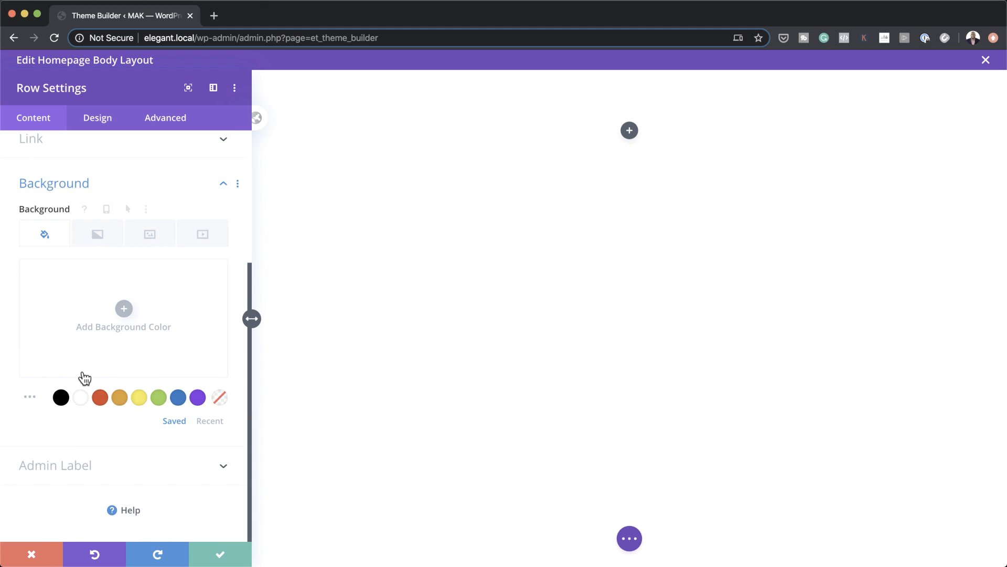
{"action": "left_click", "coordinate": [101, 239]}
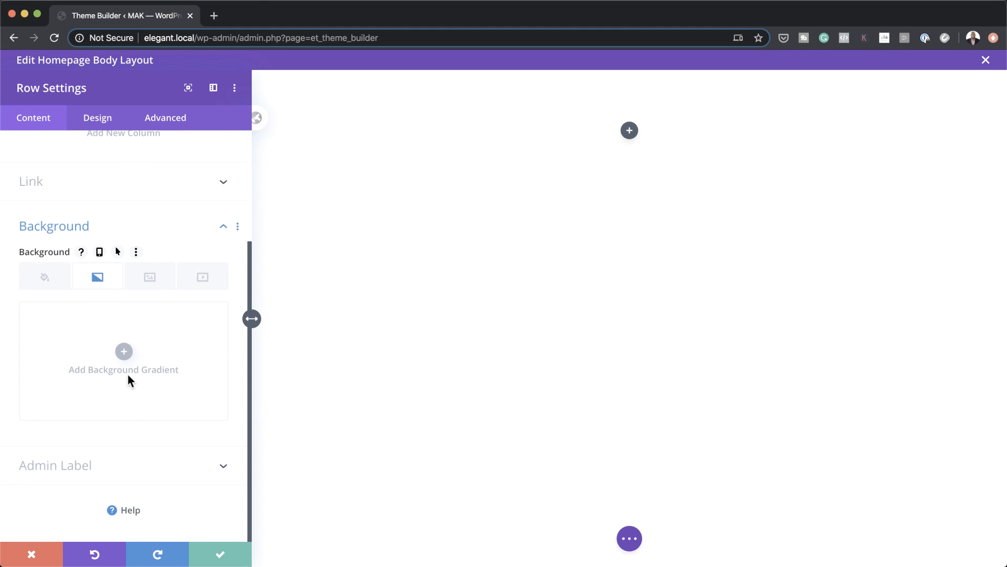
{"action": "left_click", "coordinate": [124, 351]}
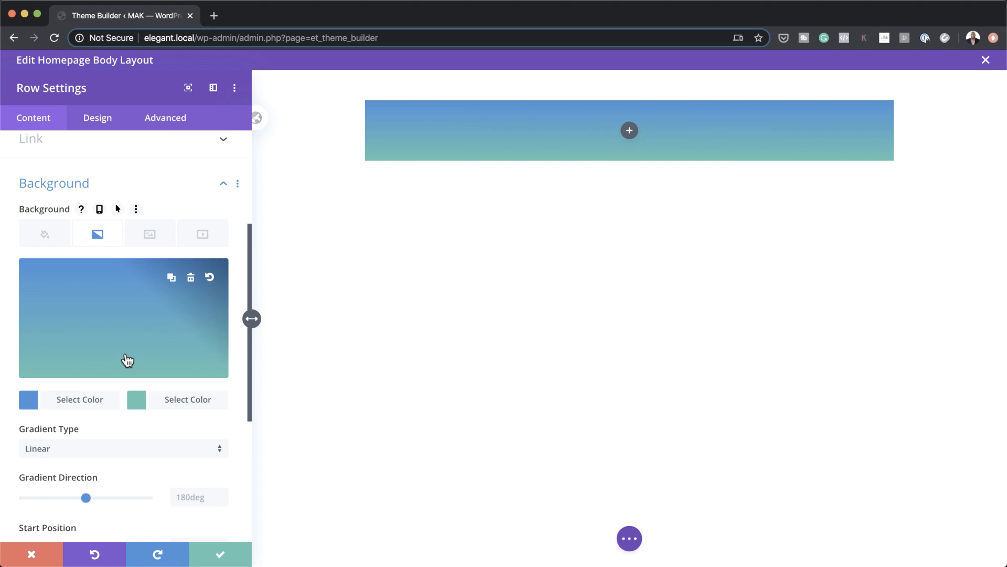
{"action": "left_click", "coordinate": [29, 401]}
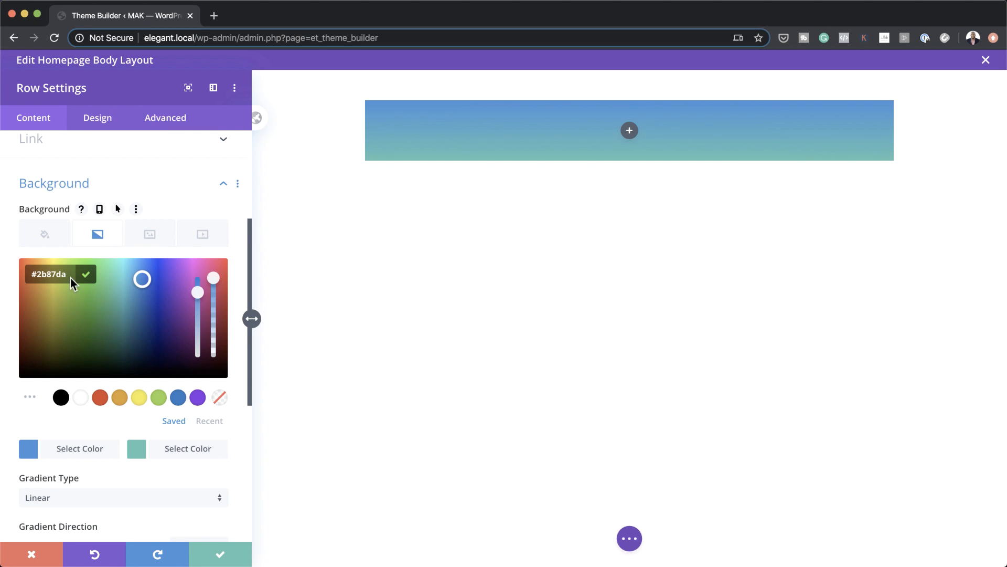
{"action": "left_click_drag", "start_coordinate": [36, 274], "coordinate": [68, 275]}
{"action": "type", "text": "4a42ec"}
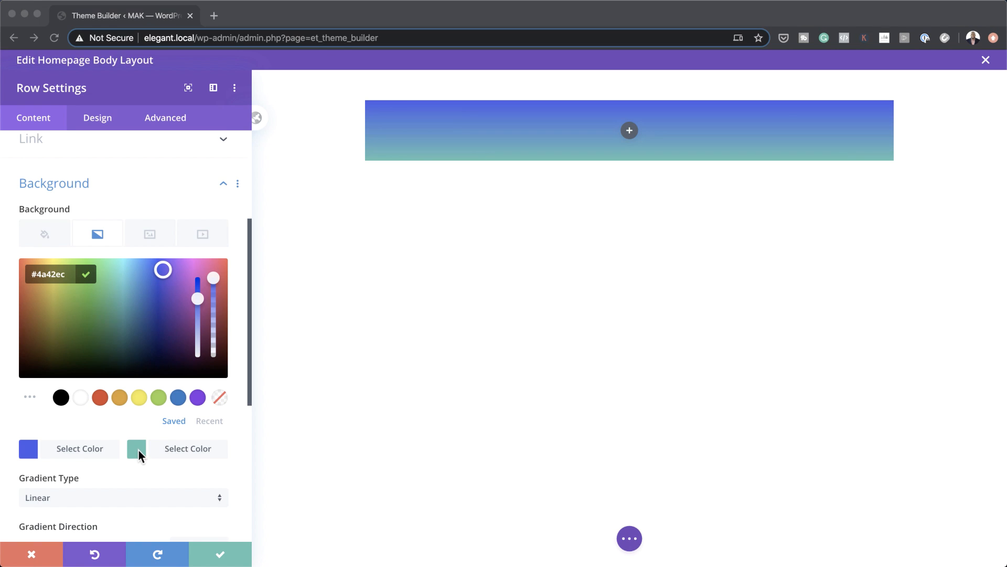
- Set the row gradient's second color to #521d91 and its direction to 90deg
{"action": "left_click", "coordinate": [138, 451]}
{"action": "left_click", "coordinate": [138, 450]}
{"action": "left_click", "coordinate": [137, 402]}
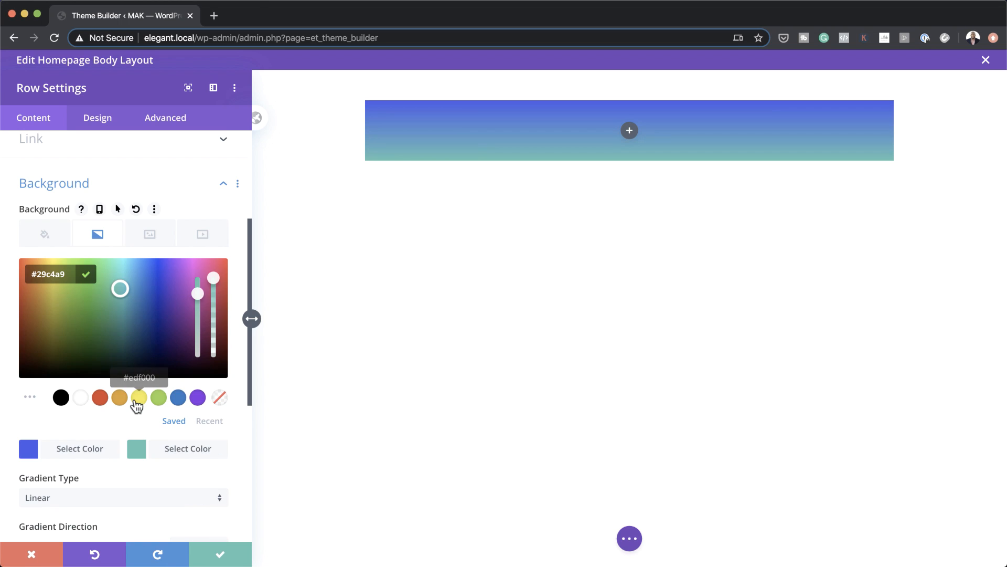
{"action": "type", "text": "#521d91"}
{"action": "scroll", "coordinate": [168, 457], "scroll_direction": "down", "scroll_amount": 2}
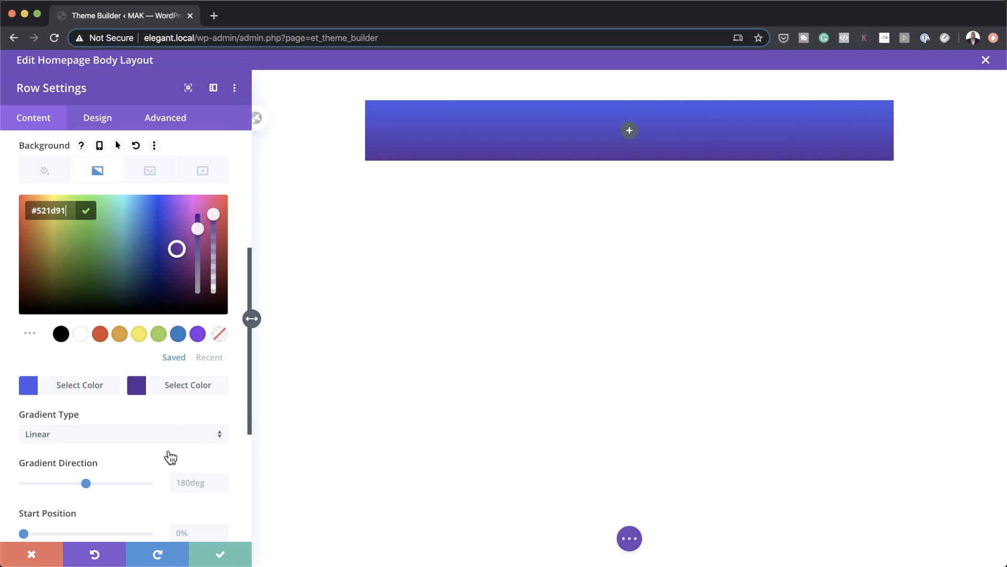
{"action": "scroll", "coordinate": [110, 426], "scroll_direction": "down", "scroll_amount": 1}
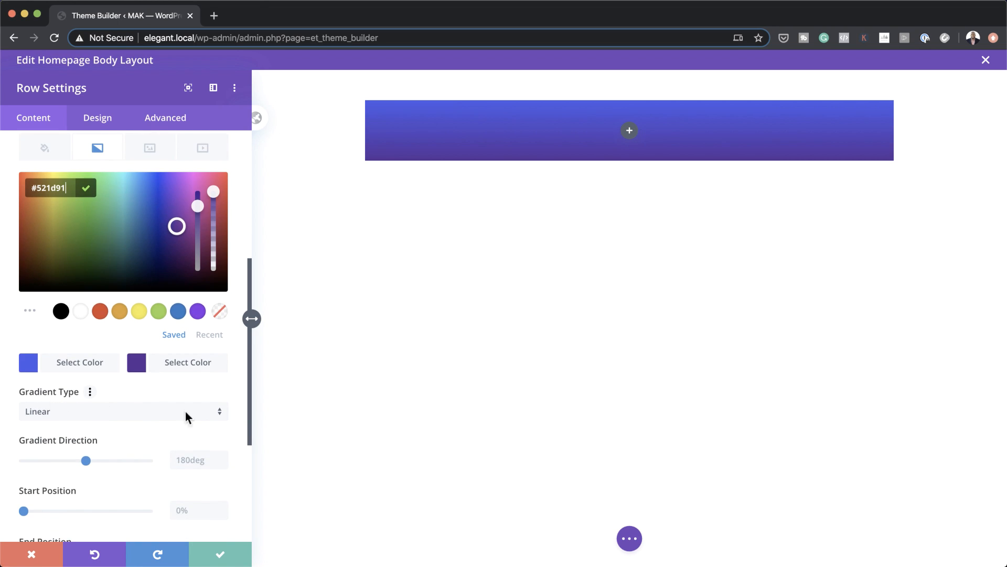
{"action": "left_click", "coordinate": [179, 461]}
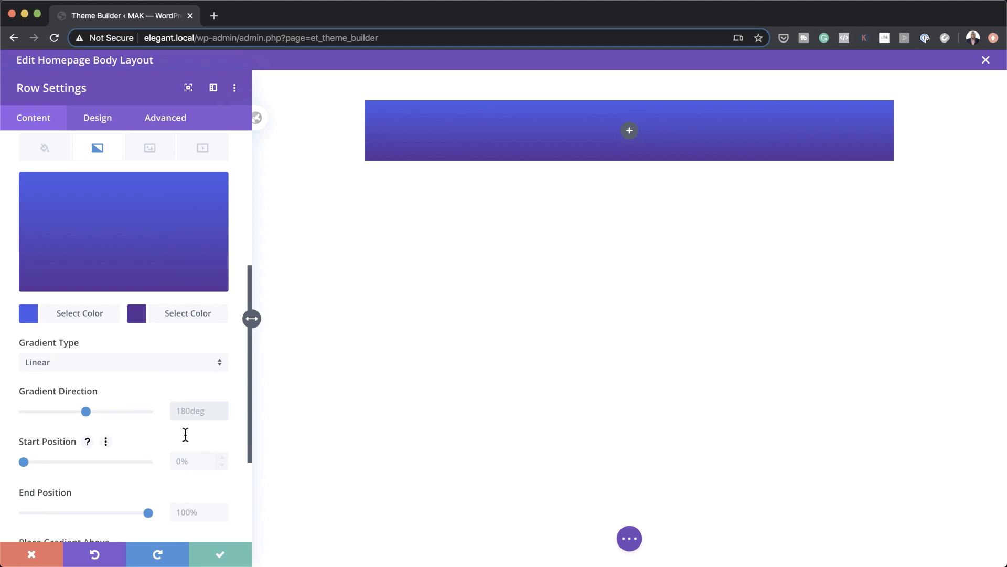
{"action": "type", "text": "90deg"}
- Set the row's gutter width to 1, its width to 100% and its max width to 100%
{"action": "left_click", "coordinate": [100, 121]}
{"action": "left_click", "coordinate": [59, 180]}
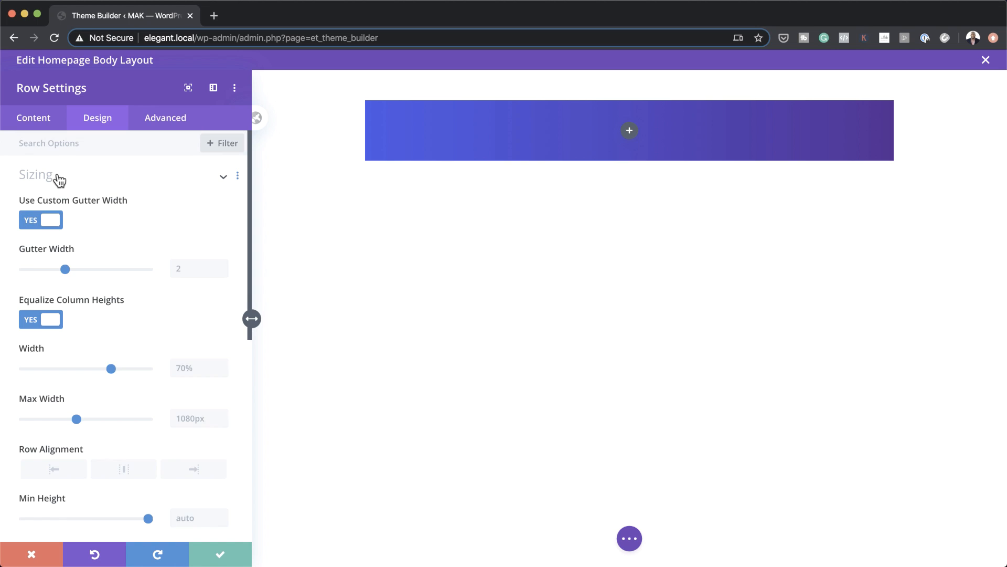
{"action": "mouse_move", "coordinate": [30, 205]}
{"action": "left_click_drag", "start_coordinate": [63, 273], "coordinate": [34, 275]}
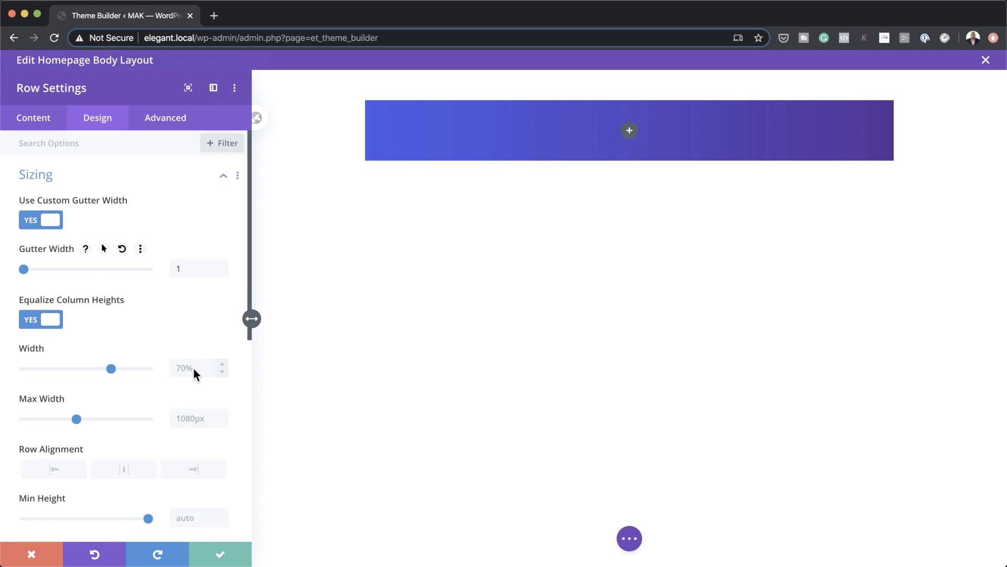
{"action": "left_click_drag", "start_coordinate": [106, 370], "coordinate": [157, 378]}
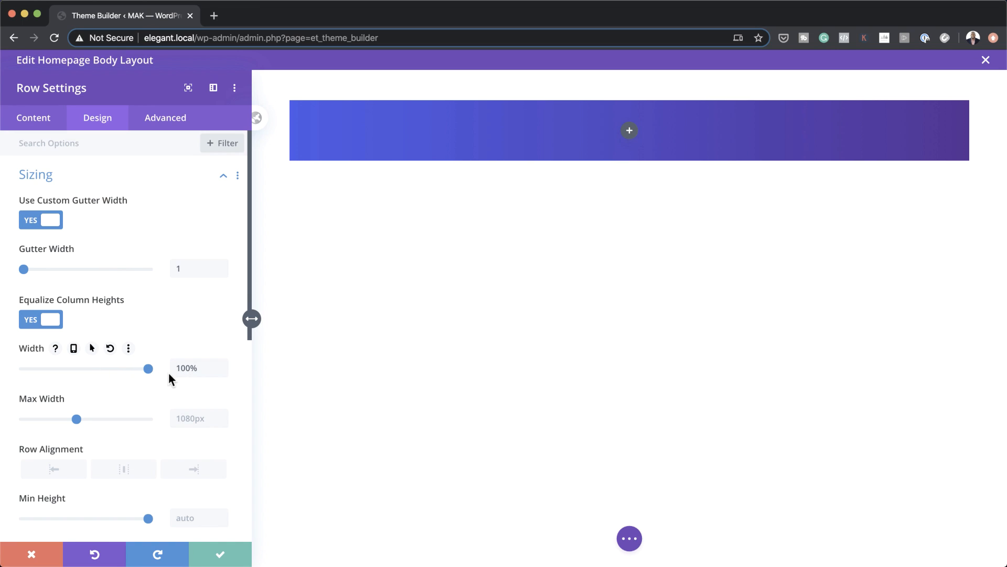
{"action": "left_click", "coordinate": [182, 416]}
{"action": "type", "text": "1"}
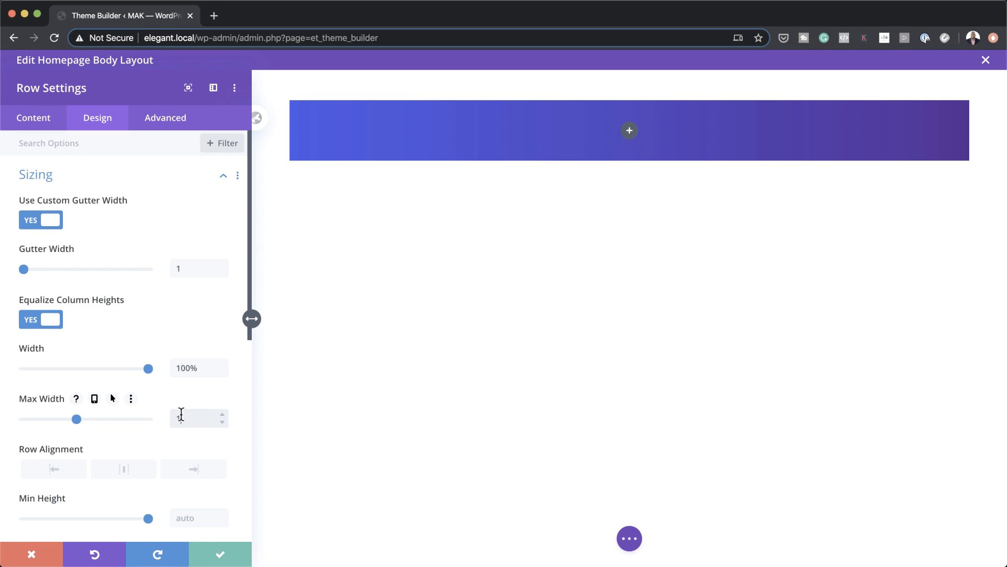
{"action": "type", "text": "00%"}
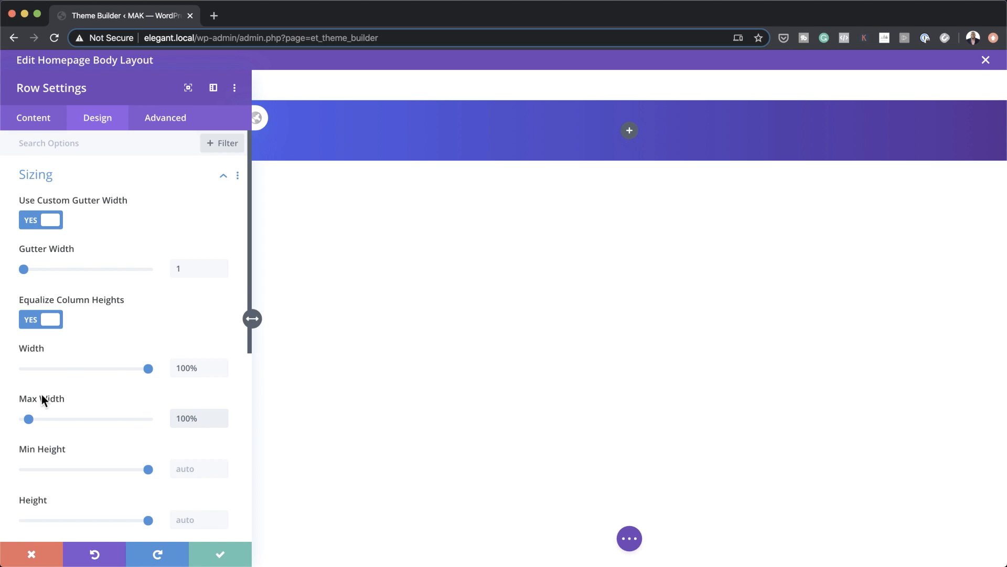
{"action": "left_click", "coordinate": [197, 418]}
- Set the row's top and bottom padding to 0px with the two values linked
{"action": "scroll", "coordinate": [185, 464], "scroll_direction": "down", "scroll_amount": 6}
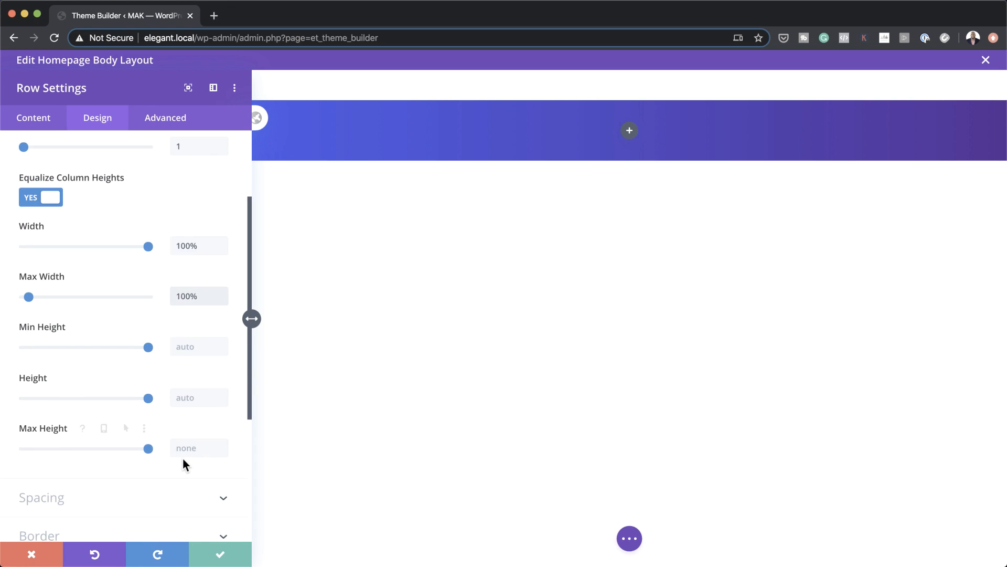
{"action": "left_click", "coordinate": [63, 304]}
{"action": "left_click", "coordinate": [42, 256]}
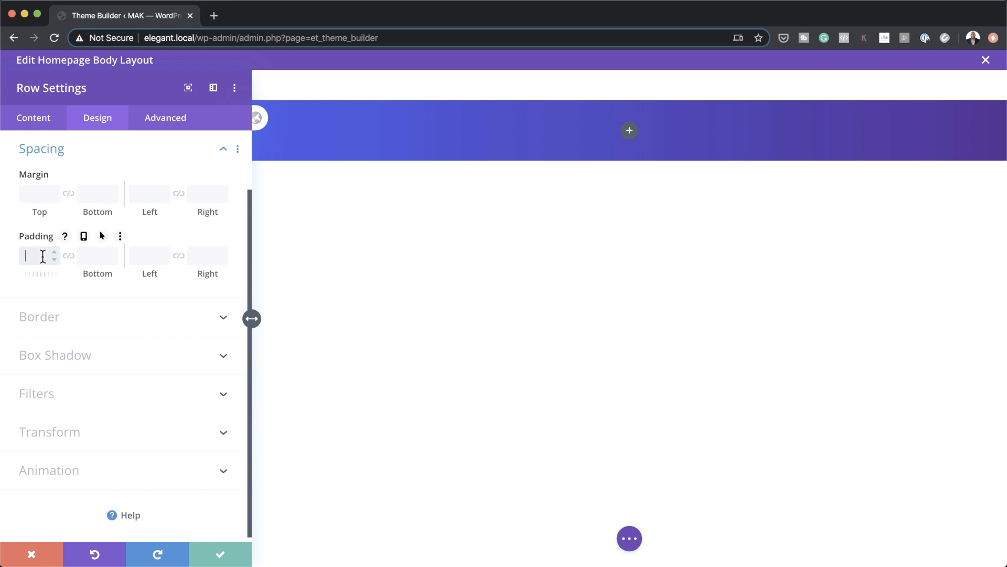
{"action": "type", "text": "0"}
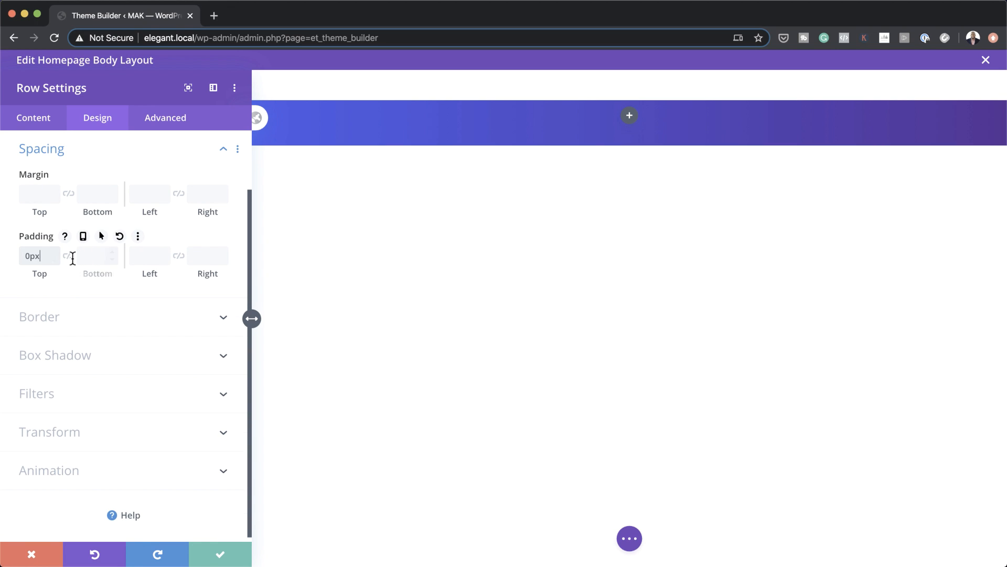
{"action": "left_click", "coordinate": [69, 261]}
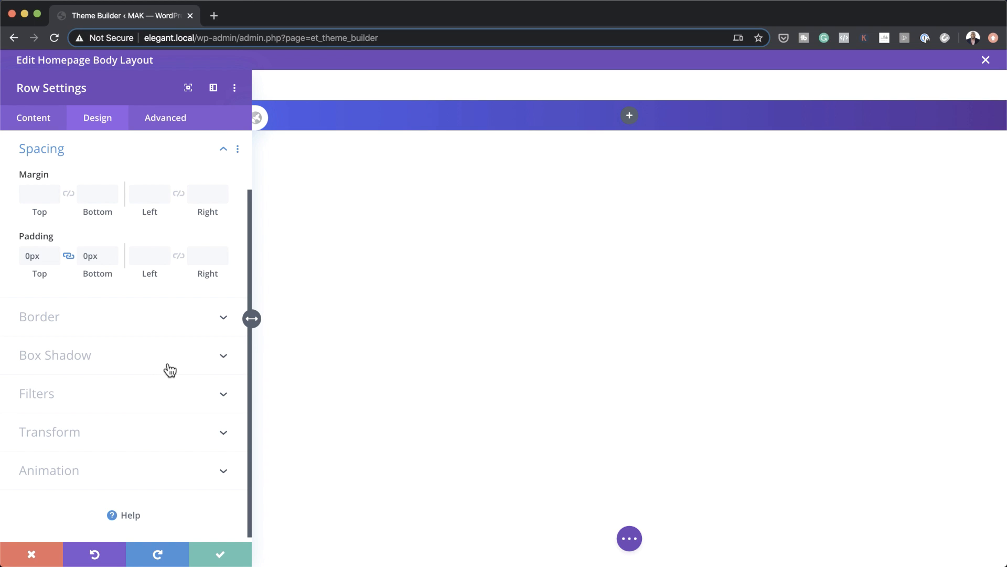
- Add "display: flex; align-items: center; justify-content: center;" as the column's main element CSS and save the column and row settings
{"action": "left_click", "coordinate": [38, 118]}
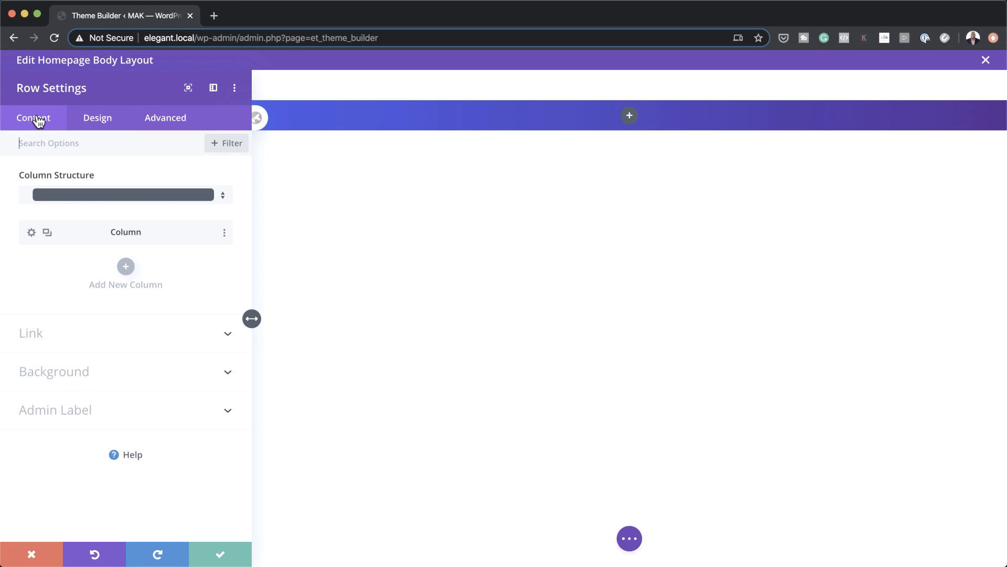
{"action": "left_click", "coordinate": [31, 233]}
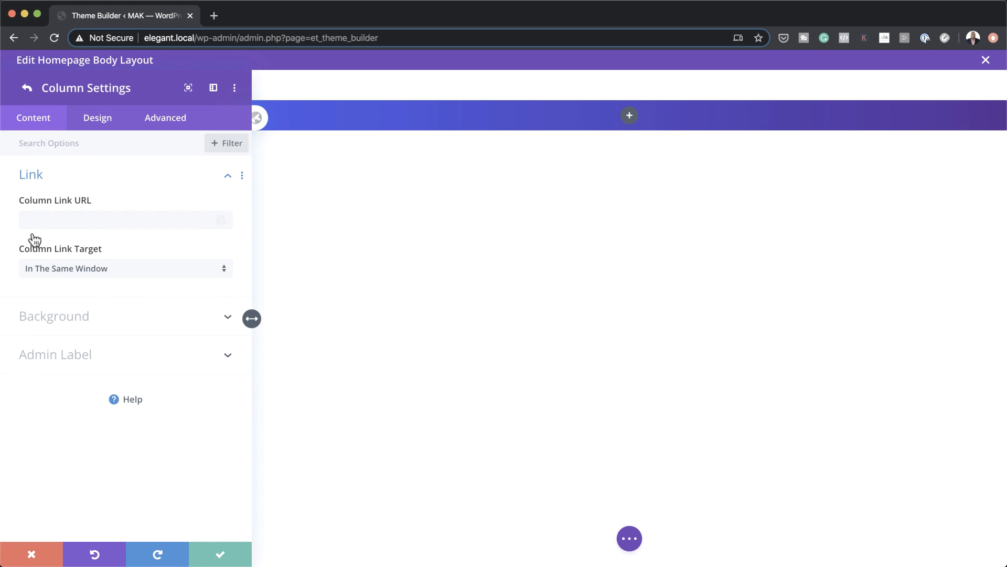
{"action": "left_click", "coordinate": [166, 127]}
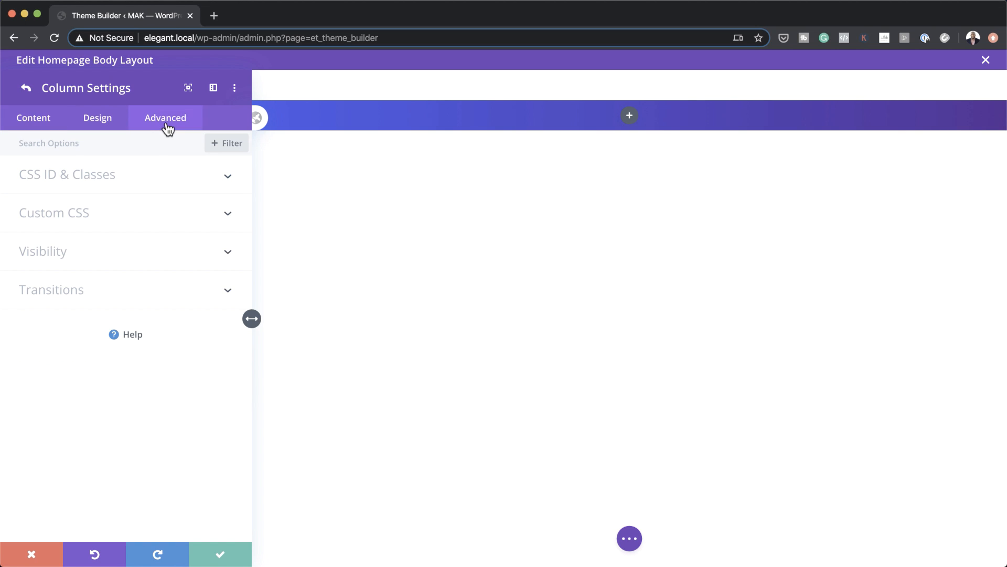
{"action": "left_click", "coordinate": [68, 220]}
{"action": "left_click", "coordinate": [50, 298]}
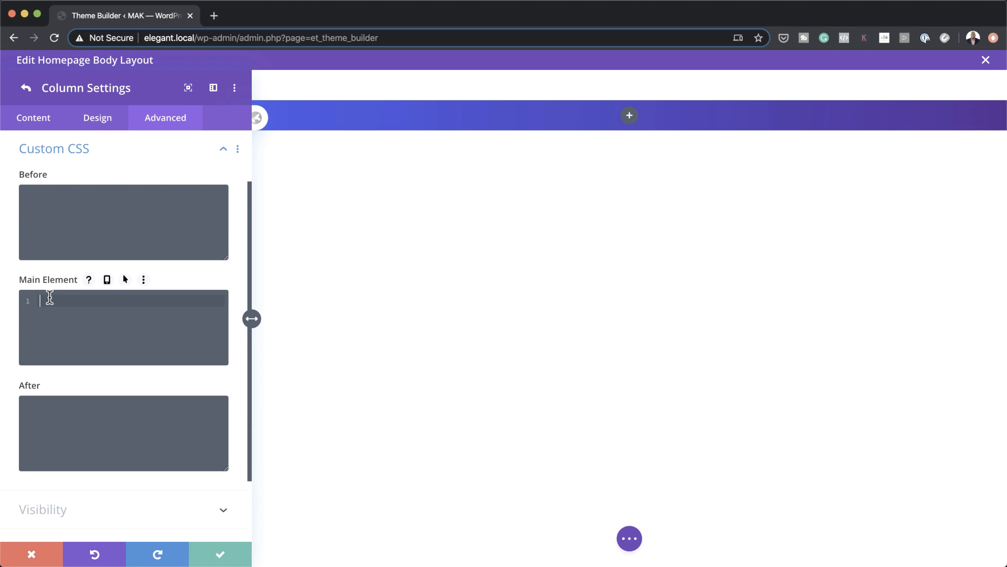
{"action": "type", "text": "display: flex; align-items: center; justify-content: center;"}
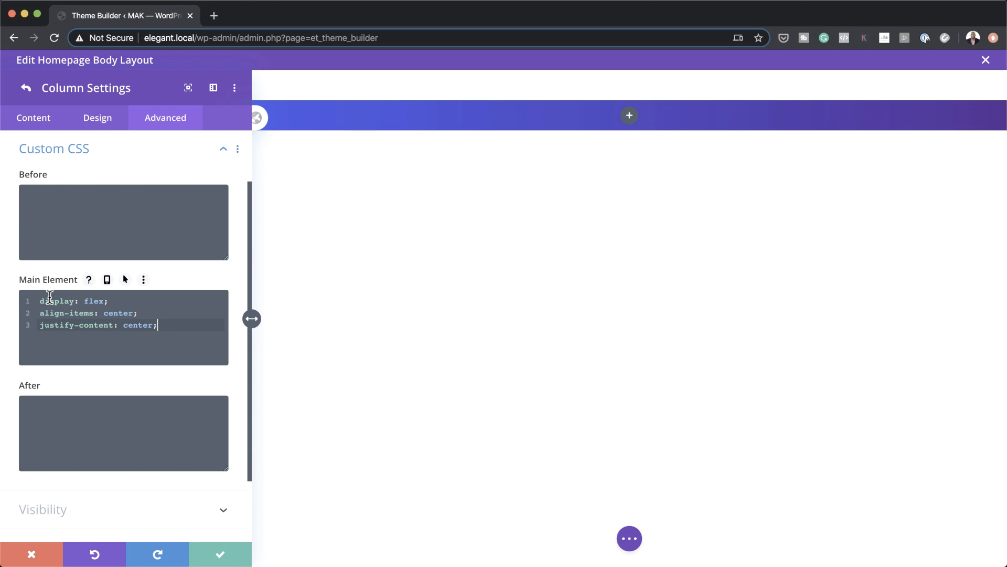
{"action": "left_click", "coordinate": [220, 555]}
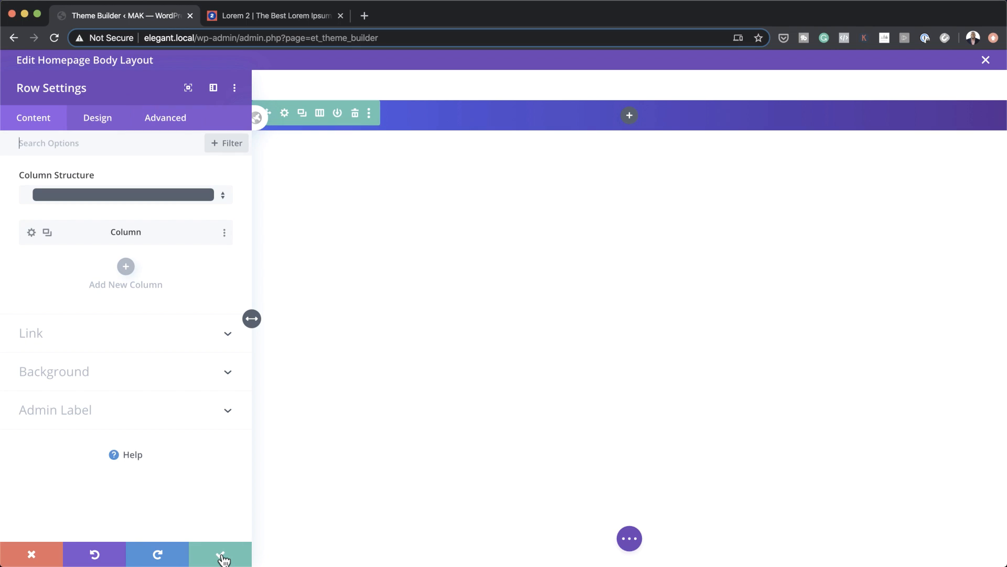
{"action": "left_click", "coordinate": [222, 556]}
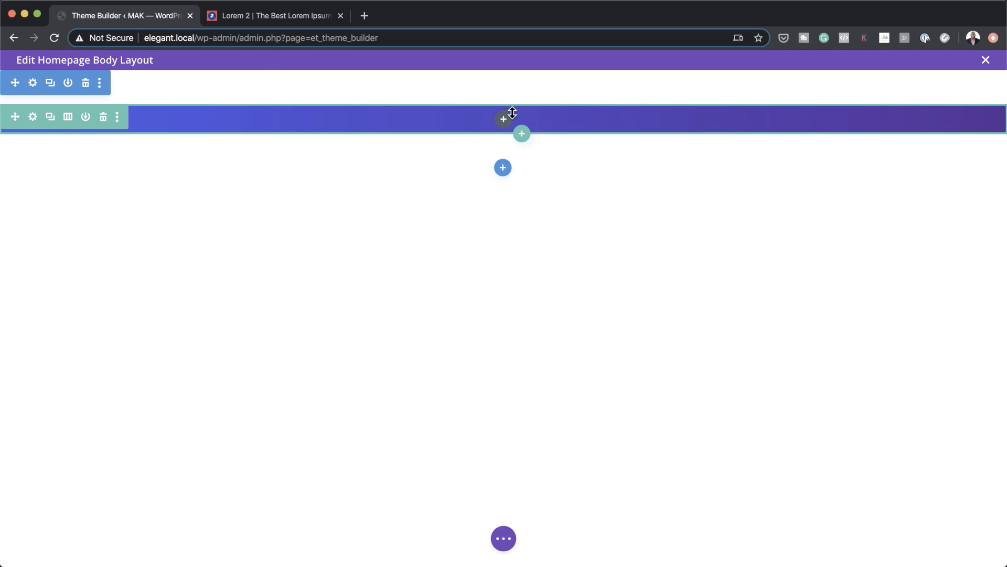
- Insert a Blurb module titled "Lorem ipsum dolor sit amet" with an empty body into the gradient row
{"action": "left_click", "coordinate": [503, 121]}
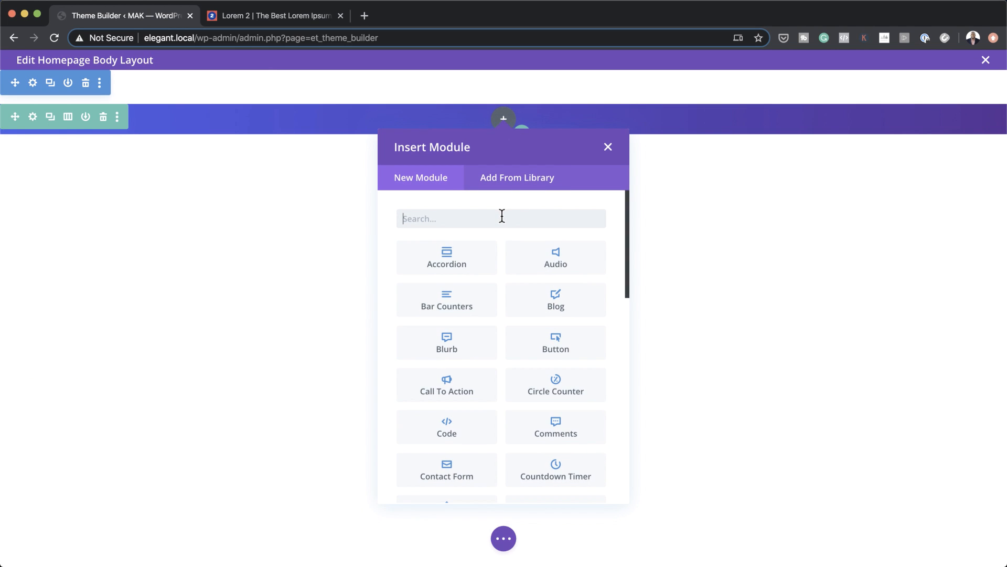
{"action": "left_click", "coordinate": [463, 350]}
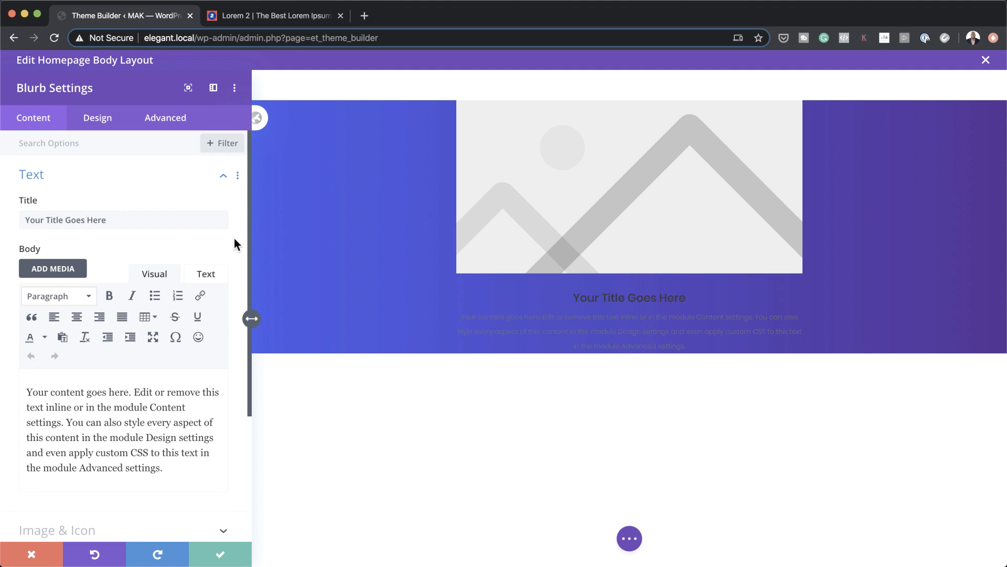
{"action": "triple_click", "coordinate": [151, 220]}
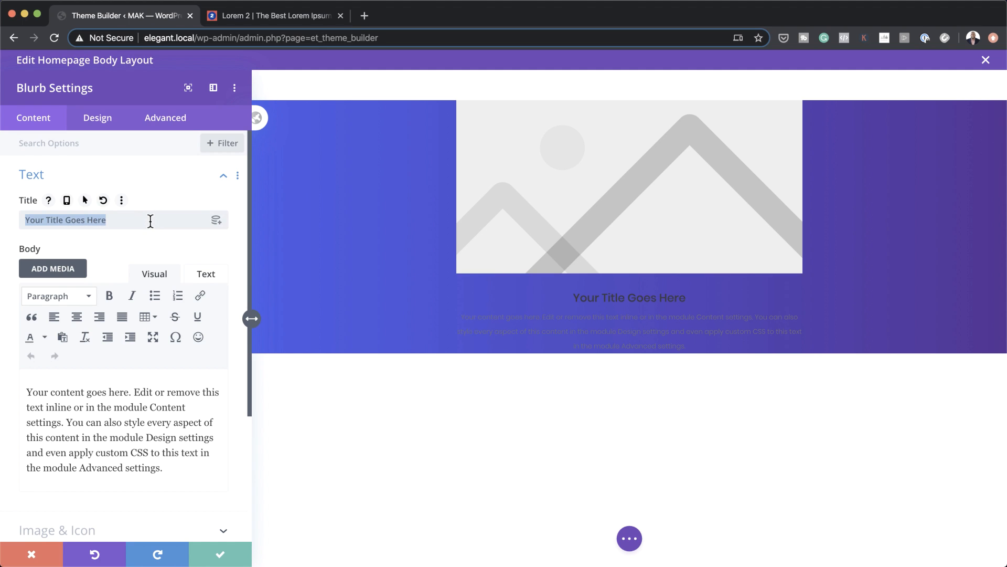
{"action": "type", "text": "Lorem ipsum dolor sit amet"}
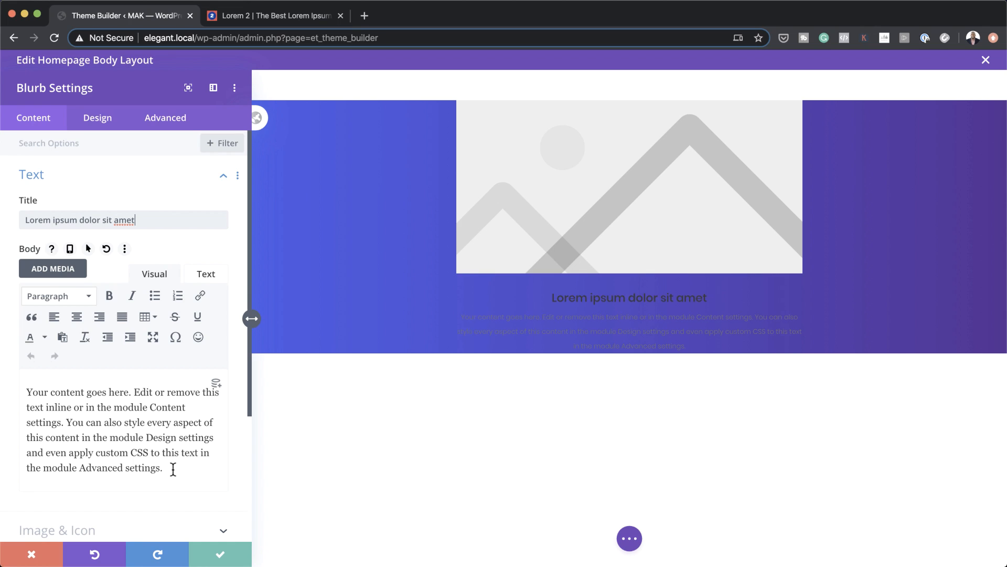
{"action": "left_click_drag", "start_coordinate": [172, 465], "coordinate": [27, 389]}
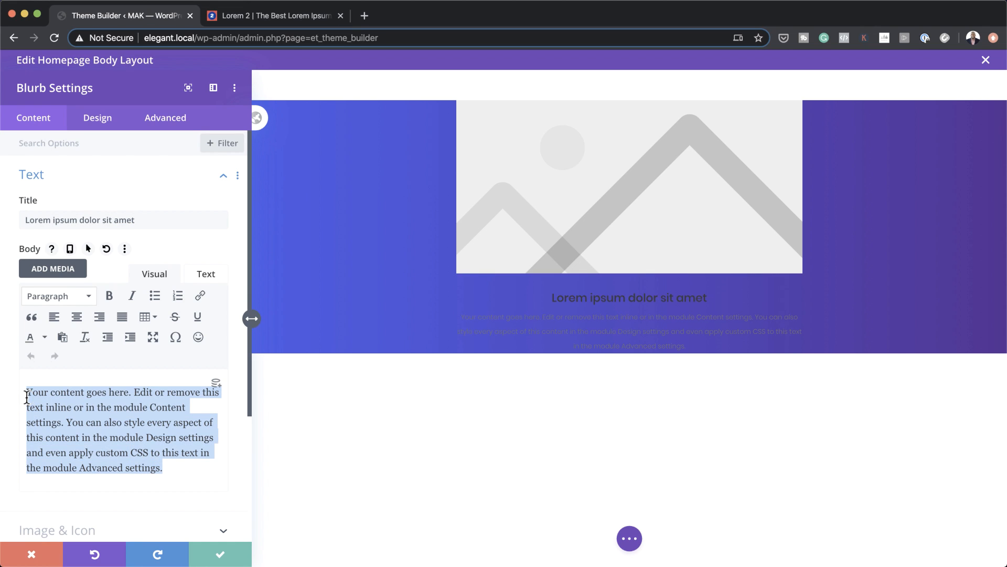
{"action": "key", "text": "BackSpace"}
- Replace the blurb's placeholder image with the gift icon
{"action": "scroll", "coordinate": [117, 435], "scroll_direction": "down", "scroll_amount": 2}
{"action": "left_click", "coordinate": [78, 423]}
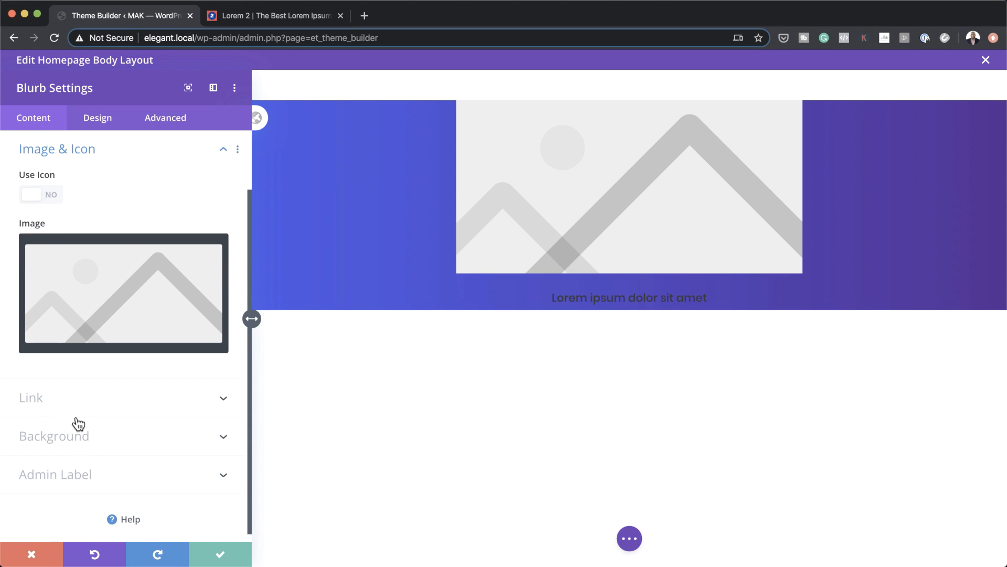
{"action": "left_click", "coordinate": [49, 198]}
{"action": "left_click_drag", "start_coordinate": [226, 251], "coordinate": [226, 302]}
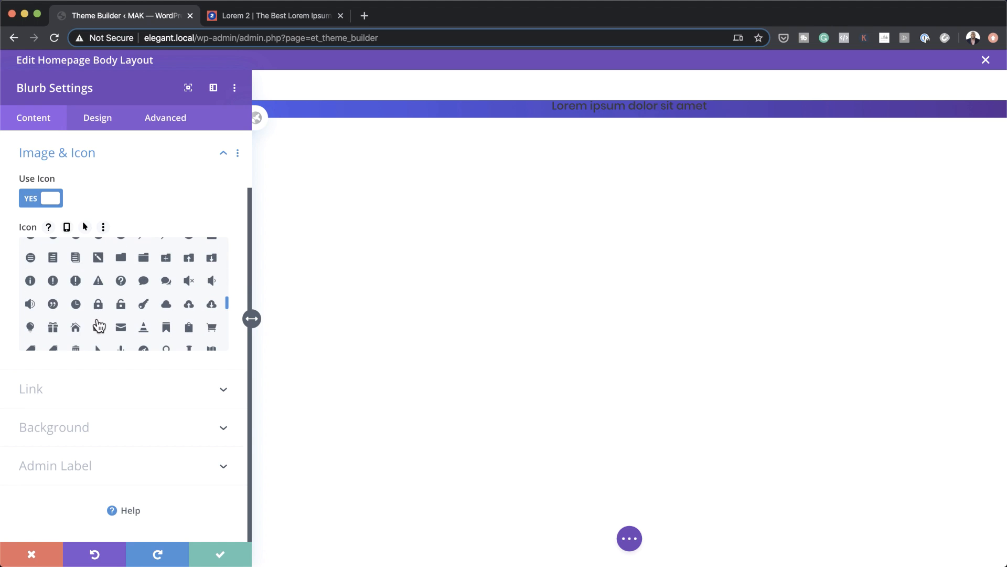
{"action": "left_click", "coordinate": [51, 327]}
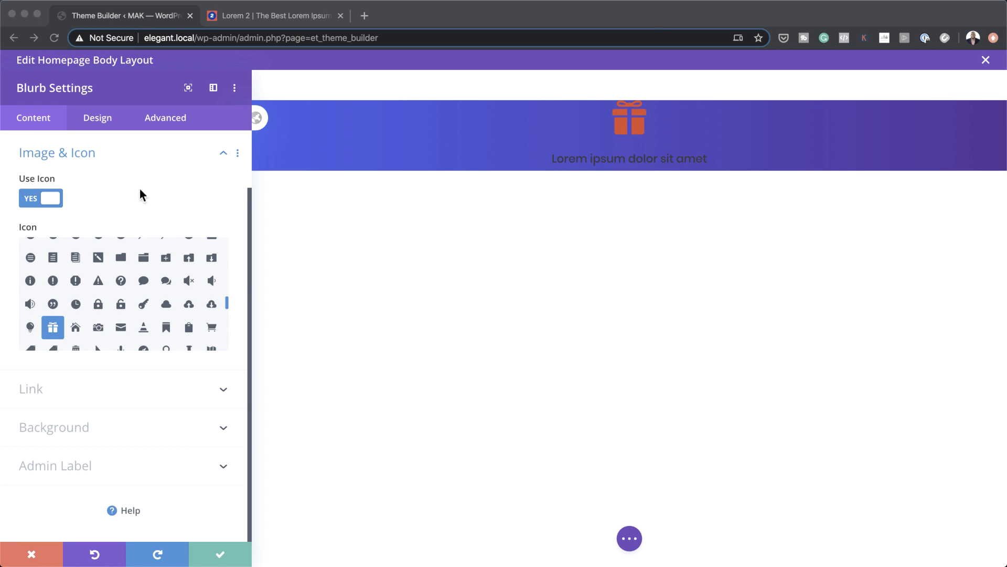
- Set the blurb's icon color to #ff4a9e
{"action": "left_click", "coordinate": [102, 122]}
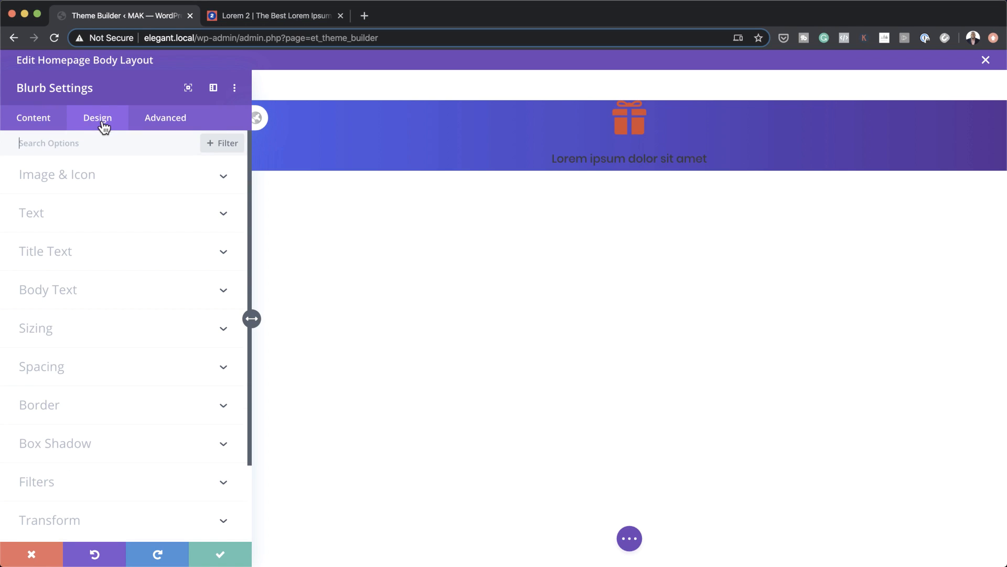
{"action": "left_click", "coordinate": [93, 181]}
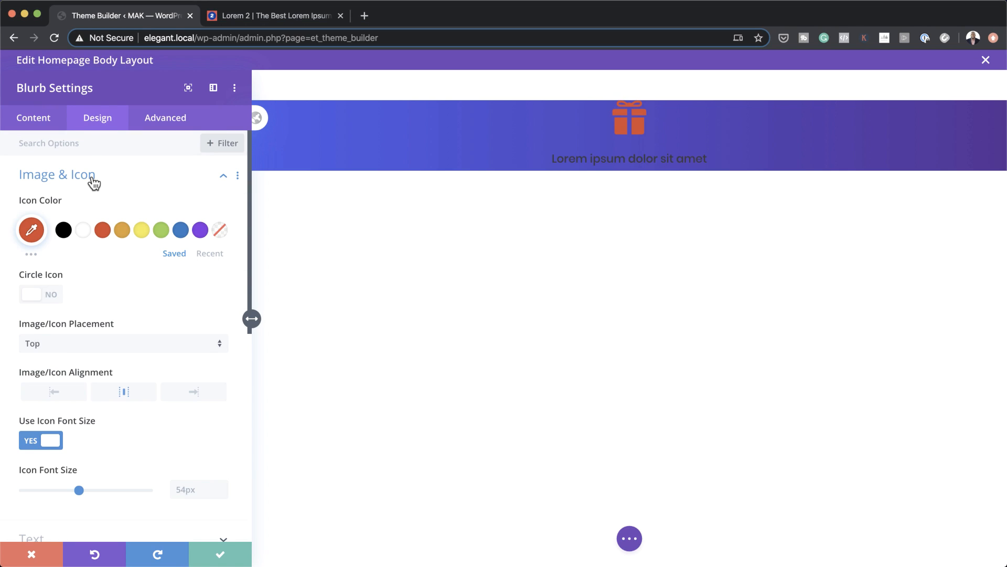
{"action": "left_click", "coordinate": [33, 237]}
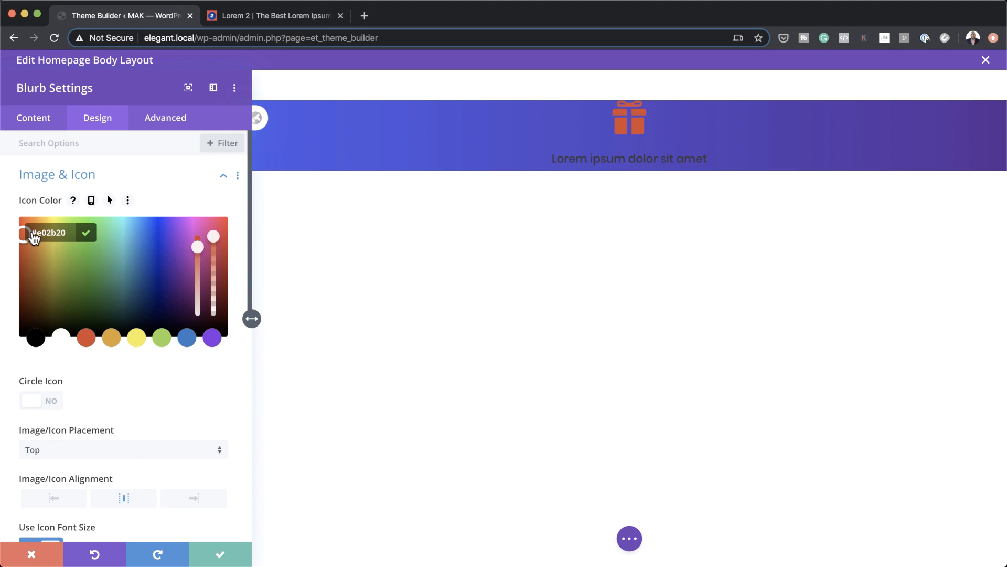
{"action": "left_click_drag", "start_coordinate": [37, 233], "coordinate": [83, 242]}
{"action": "type", "text": "ff4a9e"}
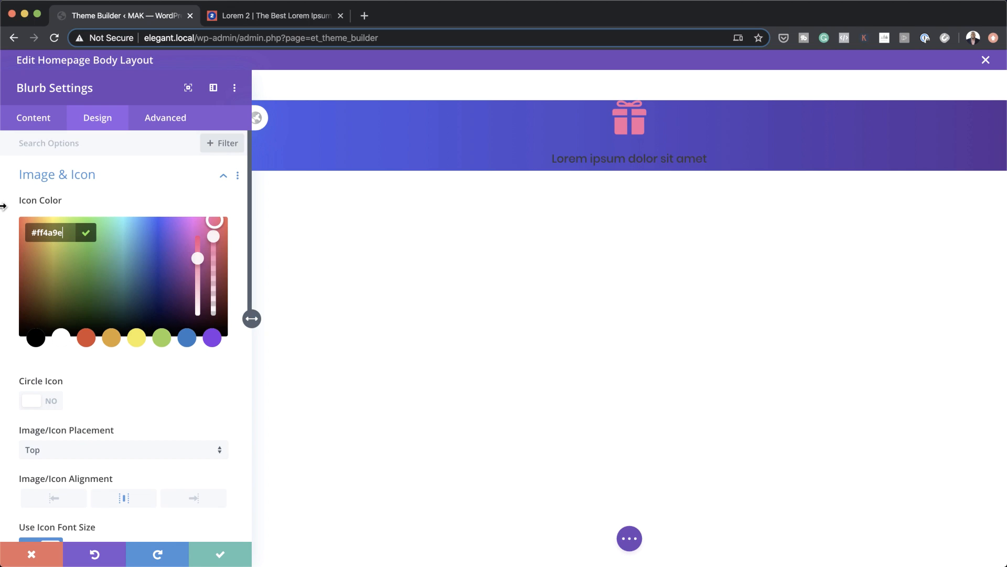
- Set the blurb's icon placement to Left and its icon font size to 16px
{"action": "scroll", "coordinate": [158, 428], "scroll_direction": "down", "scroll_amount": 1}
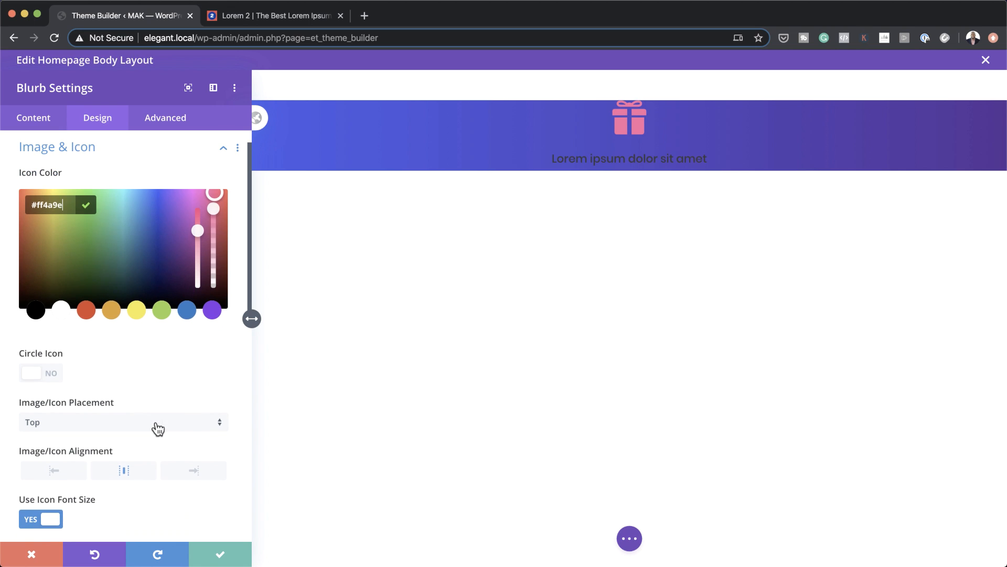
{"action": "scroll", "coordinate": [157, 429], "scroll_direction": "down", "scroll_amount": 1}
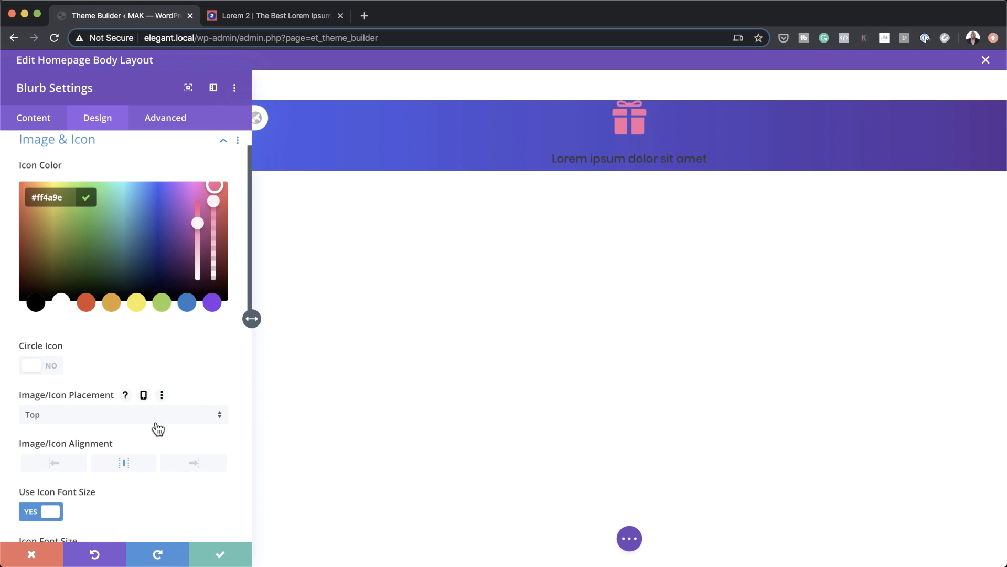
{"action": "left_click", "coordinate": [75, 420]}
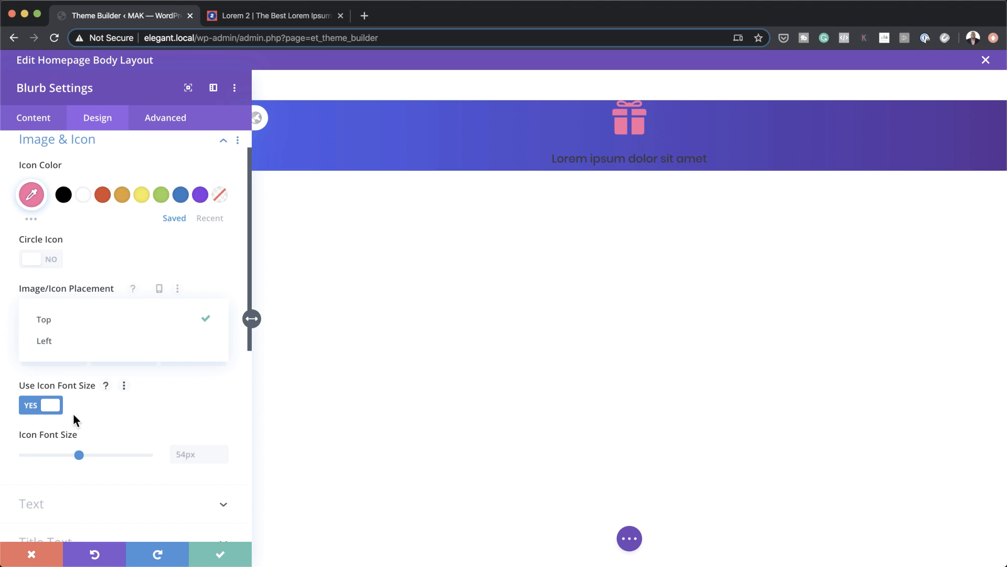
{"action": "left_click", "coordinate": [61, 346]}
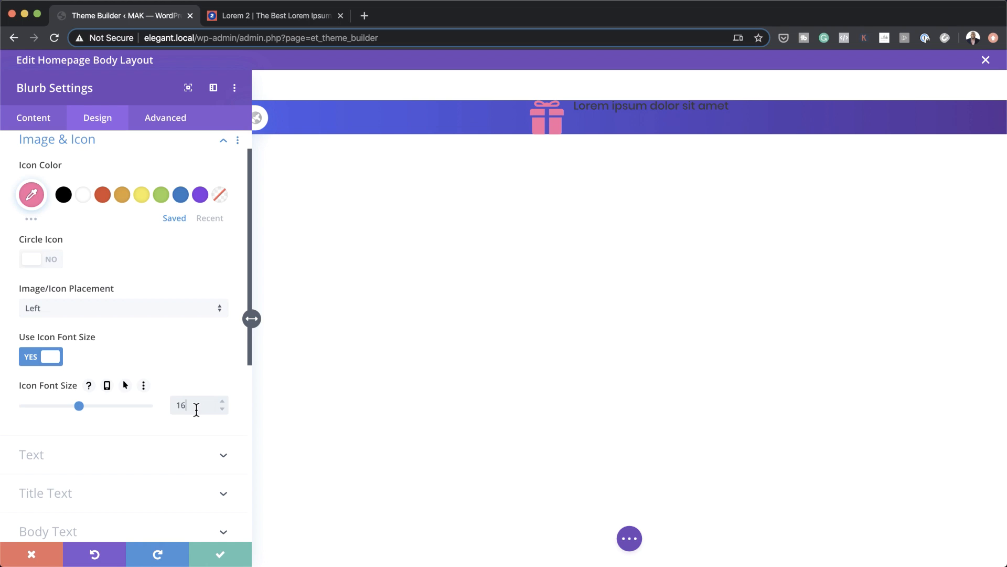
- Set the blurb's title text size to 16px and its title line height to 1.3em
{"action": "left_click", "coordinate": [568, 104]}
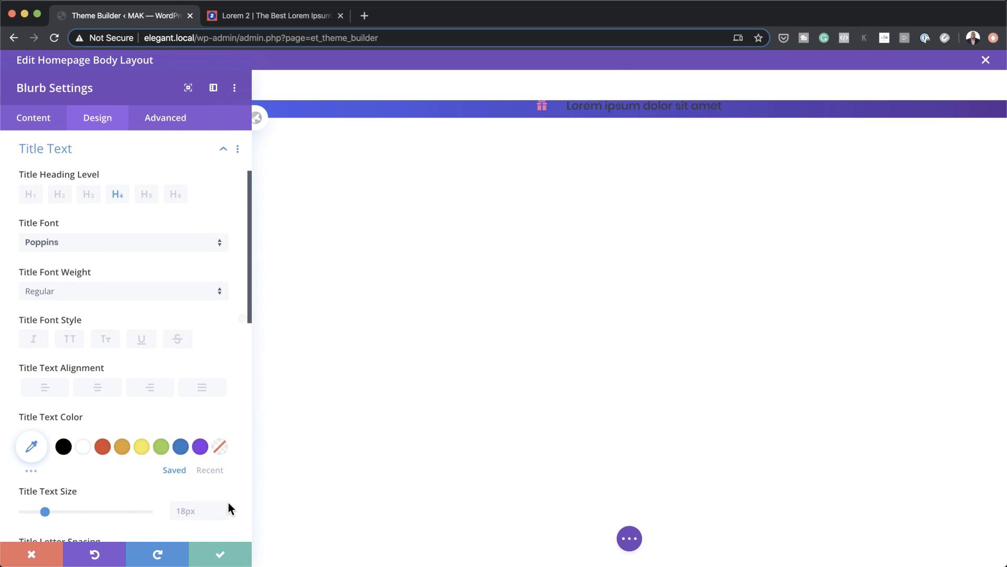
{"action": "left_click", "coordinate": [188, 510]}
{"action": "type", "text": "16"}
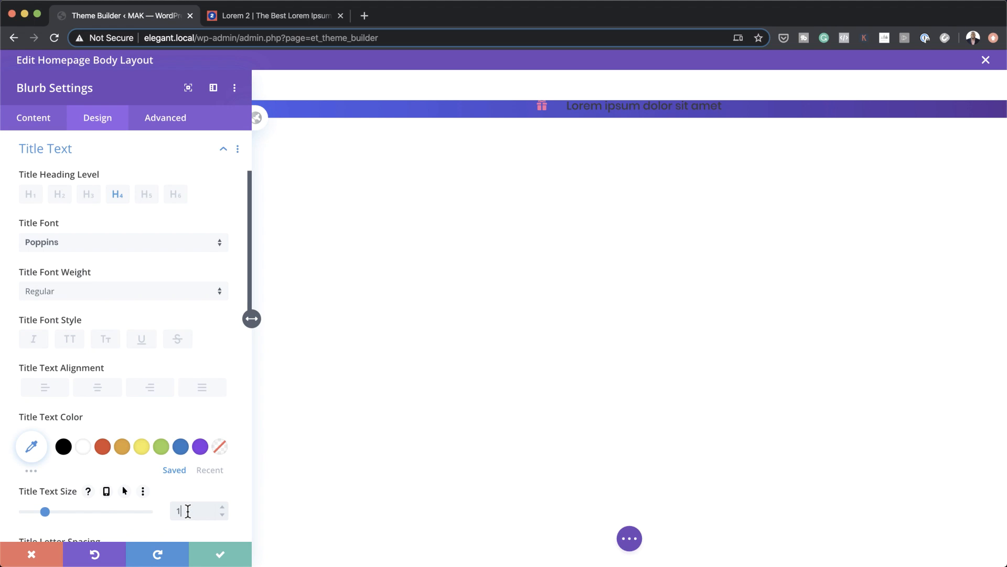
{"action": "scroll", "coordinate": [147, 438], "scroll_direction": "down", "scroll_amount": 2}
{"action": "left_click", "coordinate": [182, 499]}
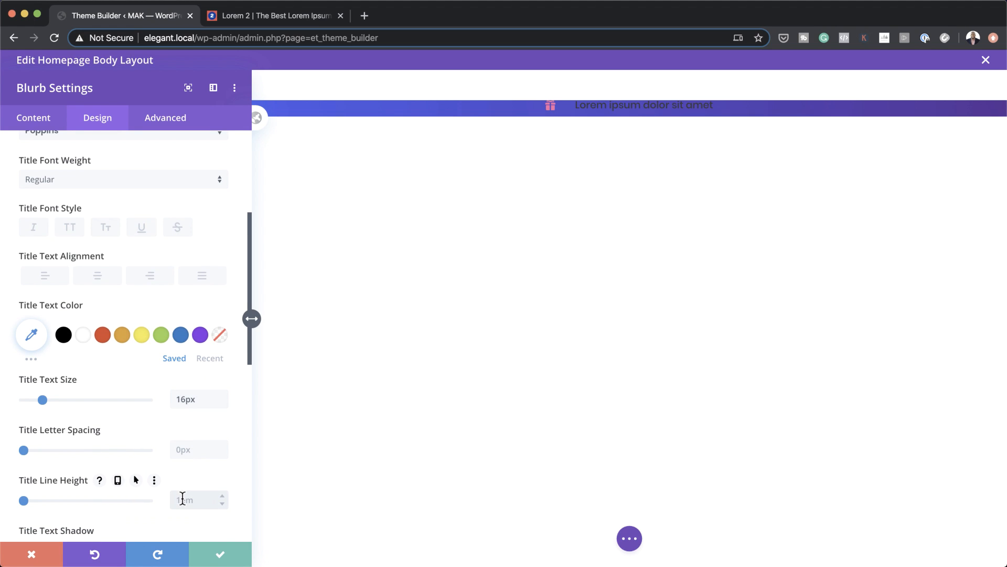
{"action": "type", "text": "1.3"}
{"action": "scroll", "coordinate": [173, 456], "scroll_direction": "down", "scroll_amount": 2}
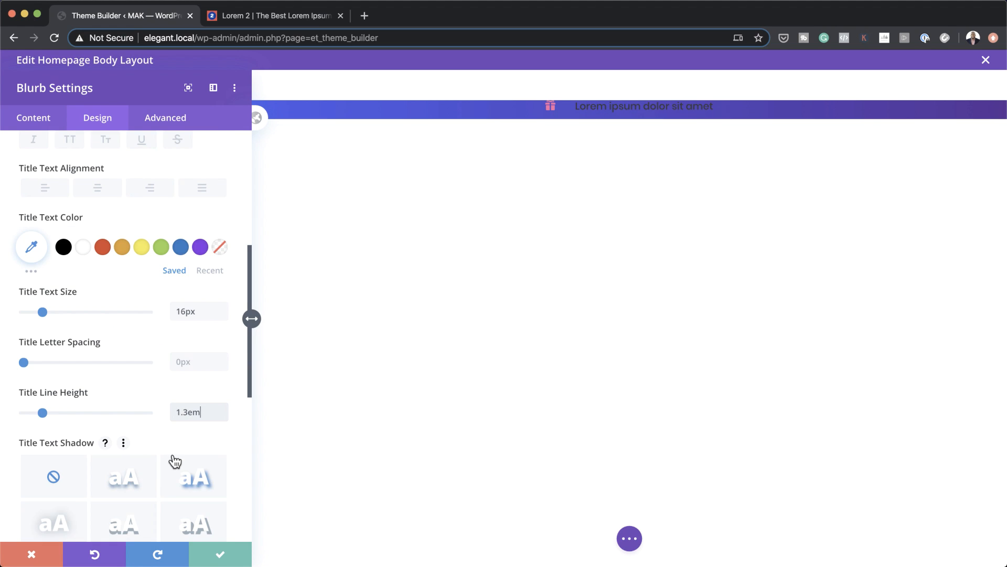
- Set the blurb's top padding to 10px
{"action": "scroll", "coordinate": [175, 452], "scroll_direction": "down", "scroll_amount": 5}
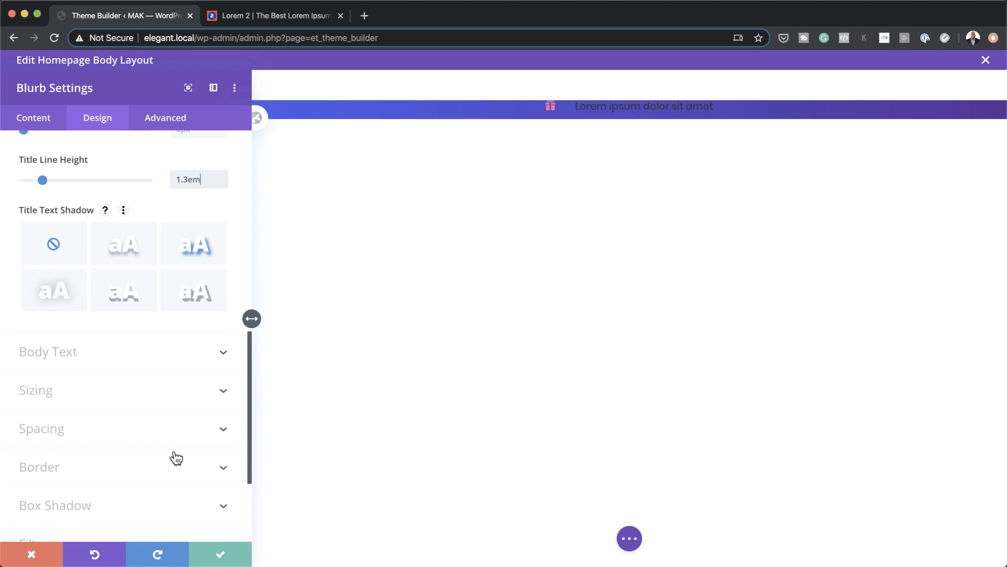
{"action": "left_click", "coordinate": [61, 429]}
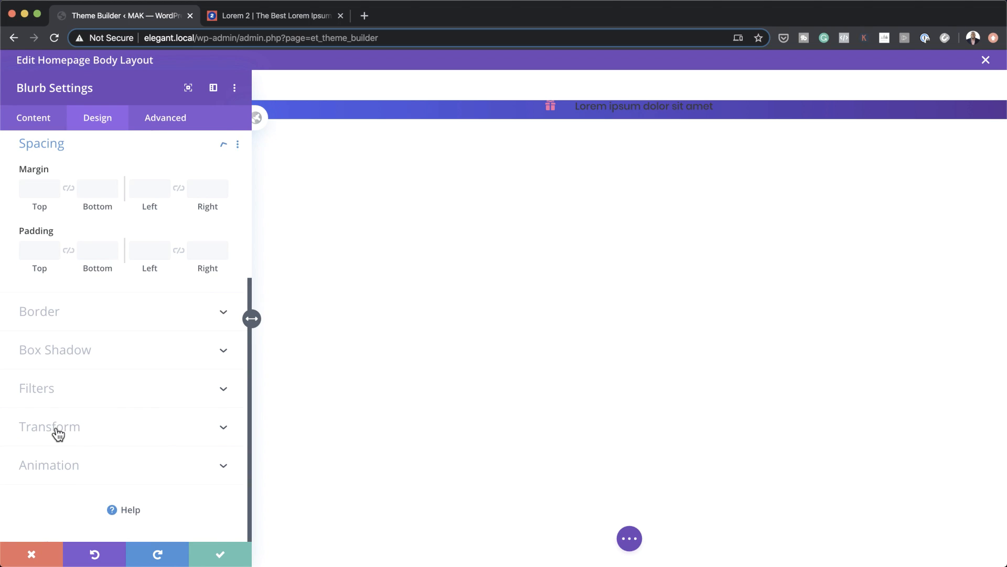
{"action": "left_click", "coordinate": [38, 253]}
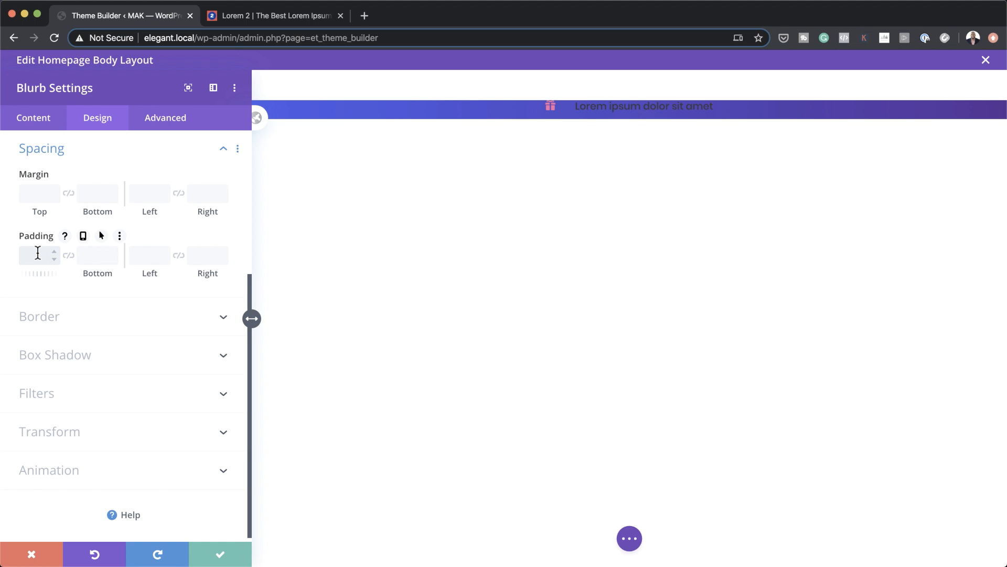
{"action": "type", "text": "10px"}
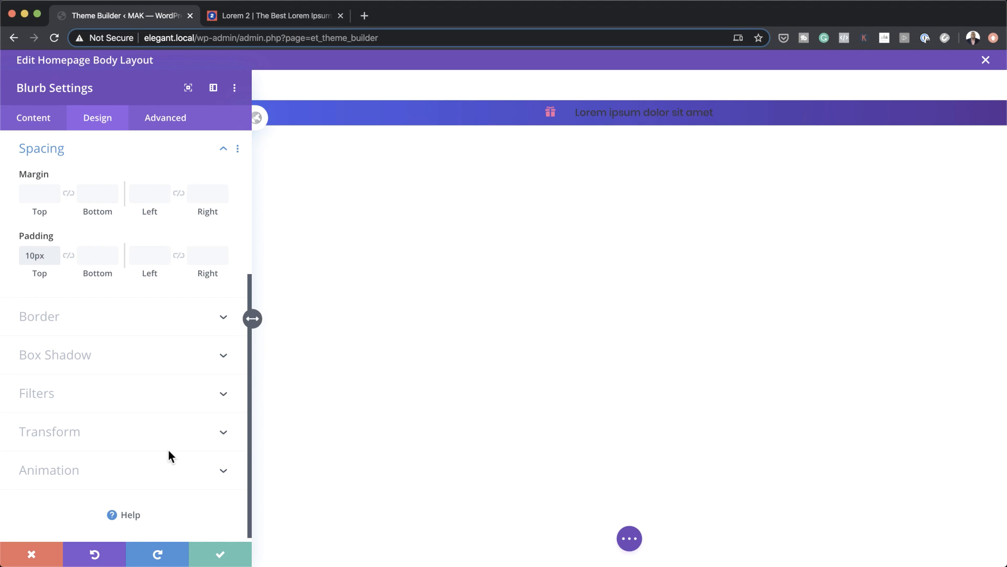
- Give the blurb a Slide animation with the direction Right and a delay of 250ms
{"action": "left_click", "coordinate": [133, 472]}
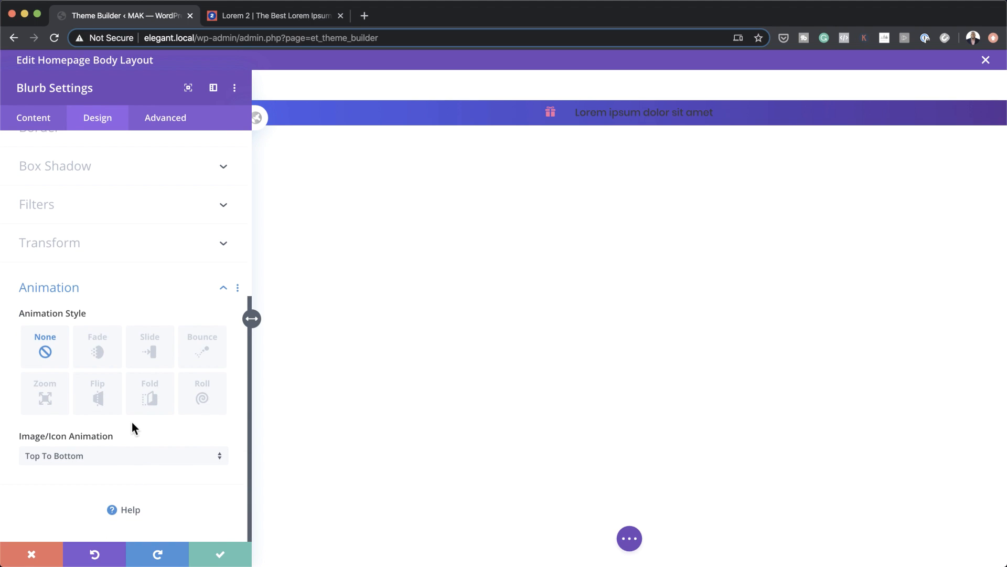
{"action": "left_click", "coordinate": [150, 347]}
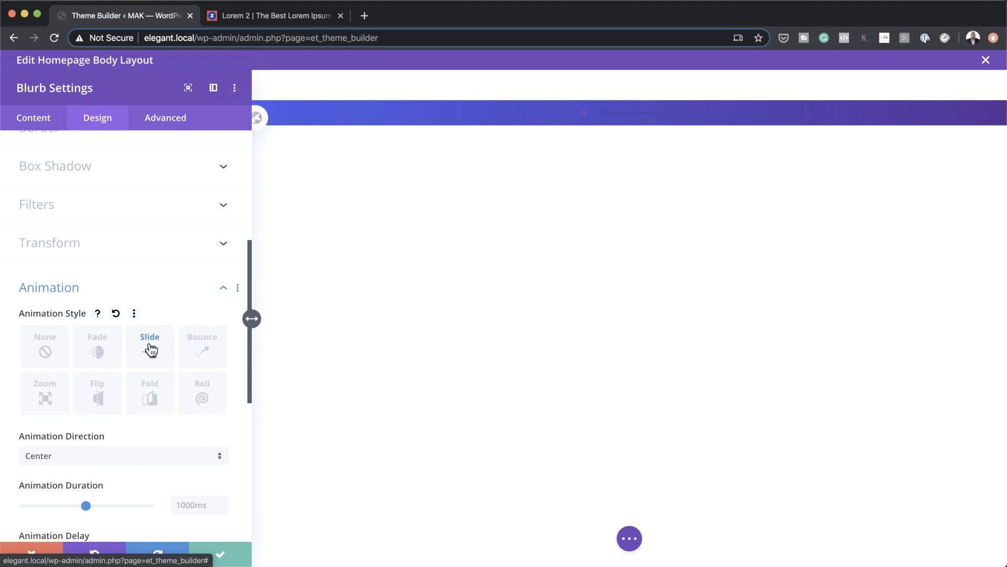
{"action": "scroll", "coordinate": [162, 470], "scroll_direction": "down", "scroll_amount": 1}
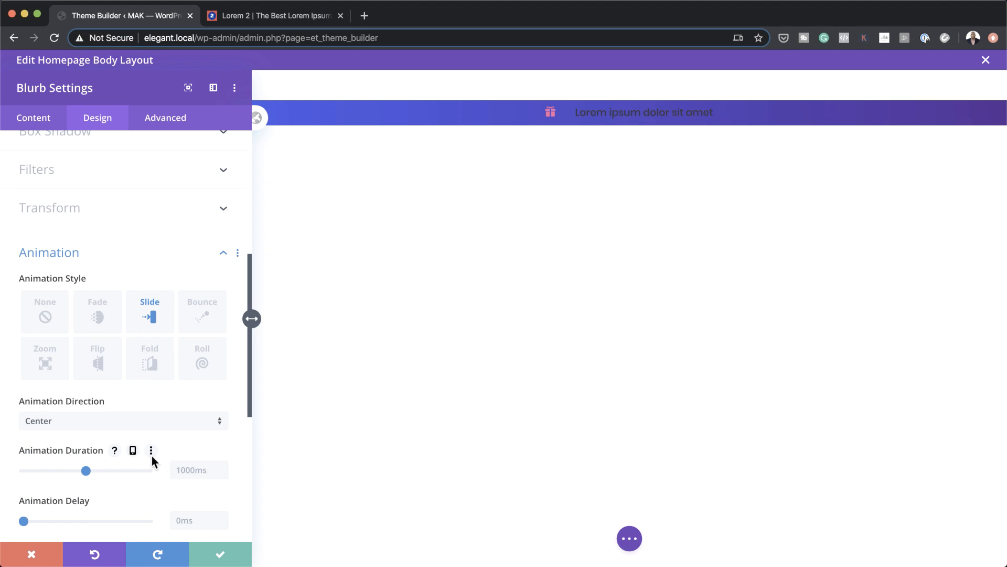
{"action": "left_click", "coordinate": [139, 422]}
{"action": "left_click", "coordinate": [139, 423]}
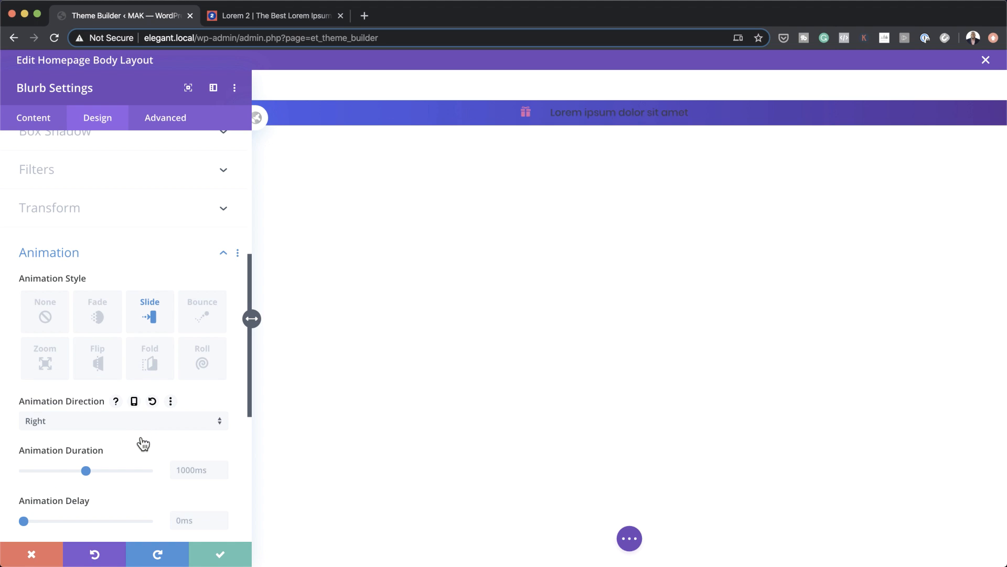
{"action": "scroll", "coordinate": [139, 451], "scroll_direction": "down", "scroll_amount": 1}
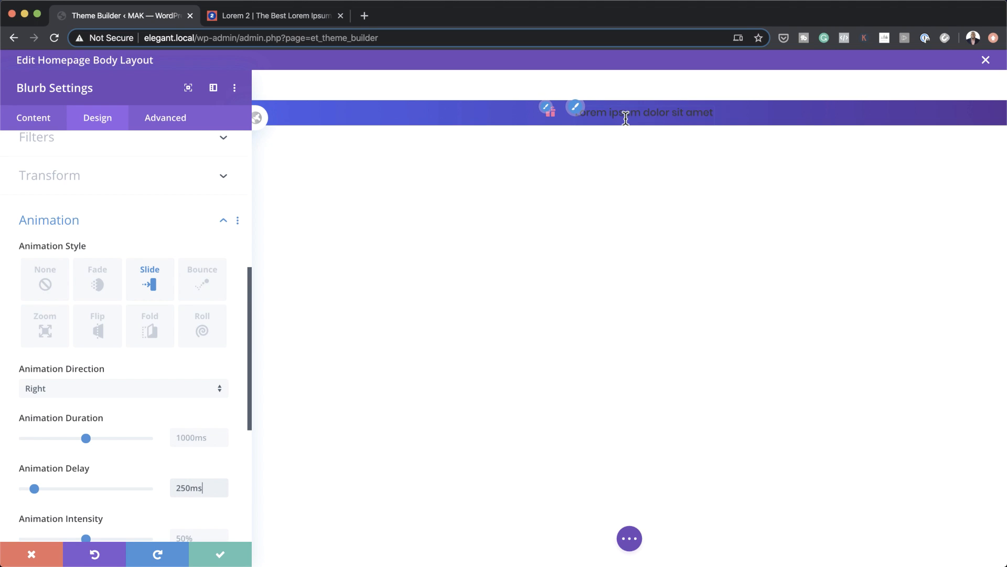
- Set the blurb's title text color to white (#ffffff) and save the module settings
{"action": "left_click", "coordinate": [577, 111]}
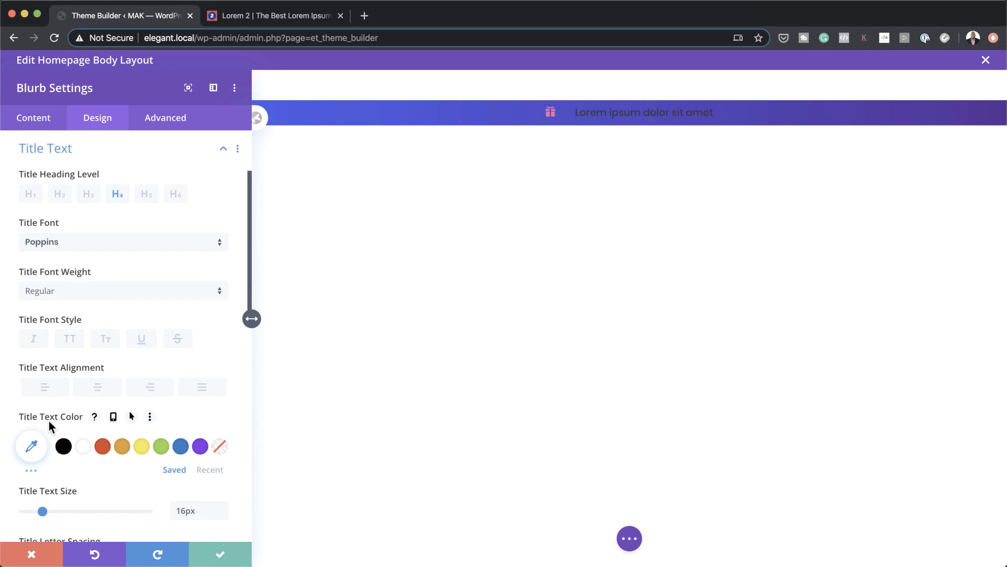
{"action": "left_click", "coordinate": [85, 447]}
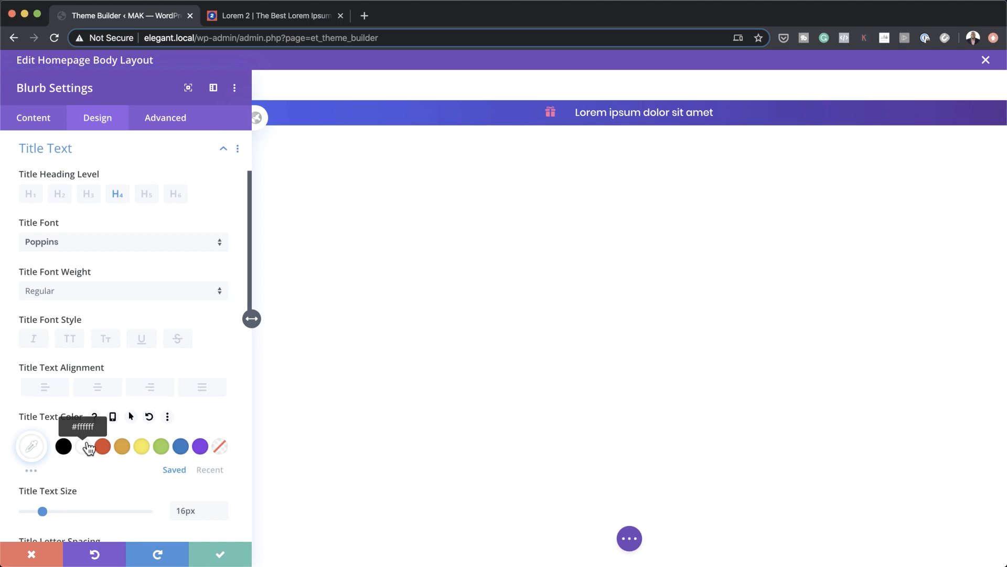
{"action": "left_click", "coordinate": [219, 555]}
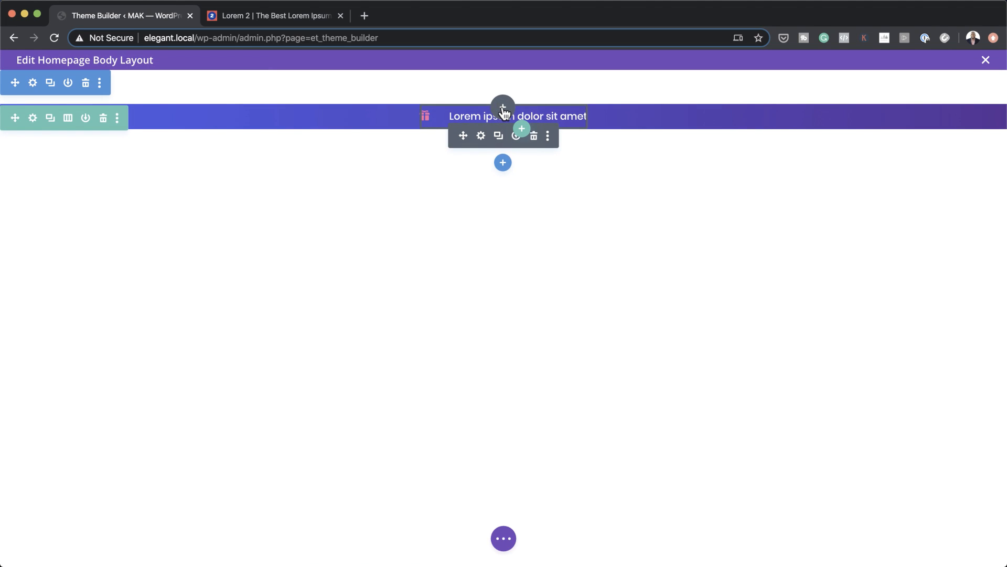
- Insert a Button module after the blurb in the same column of the gradient row
{"action": "left_click", "coordinate": [503, 109]}
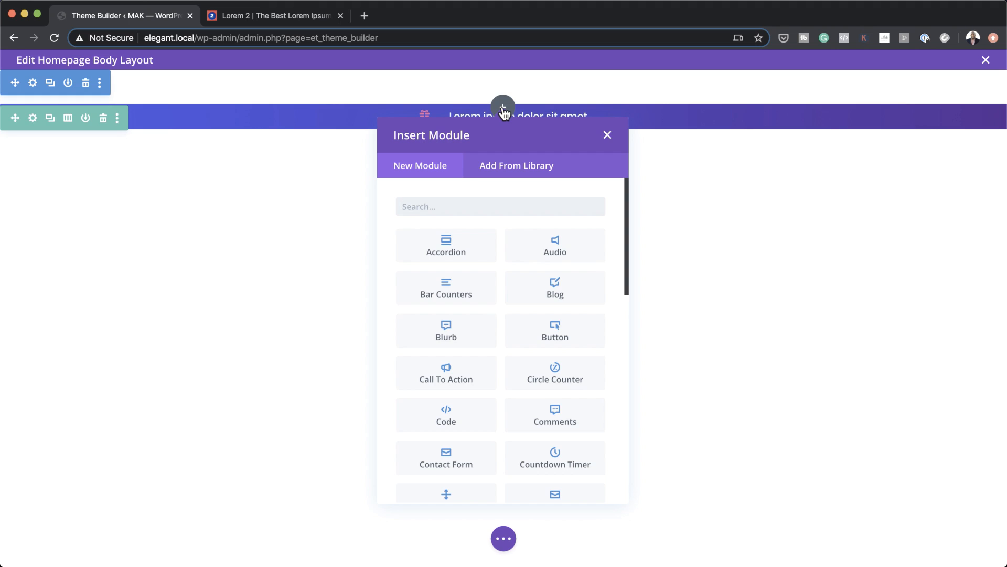
{"action": "type", "text": "butt"}
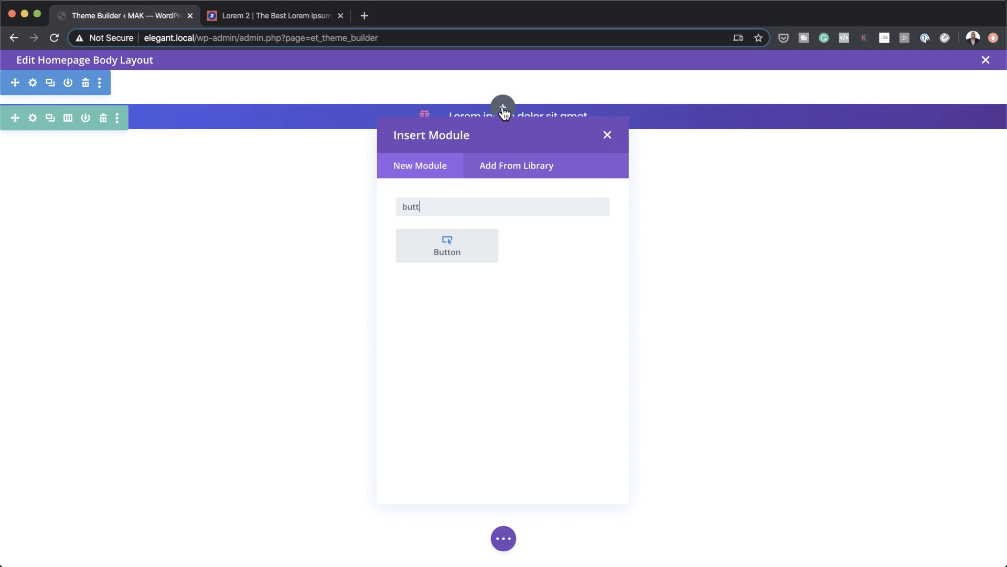
{"action": "left_click", "coordinate": [463, 251]}
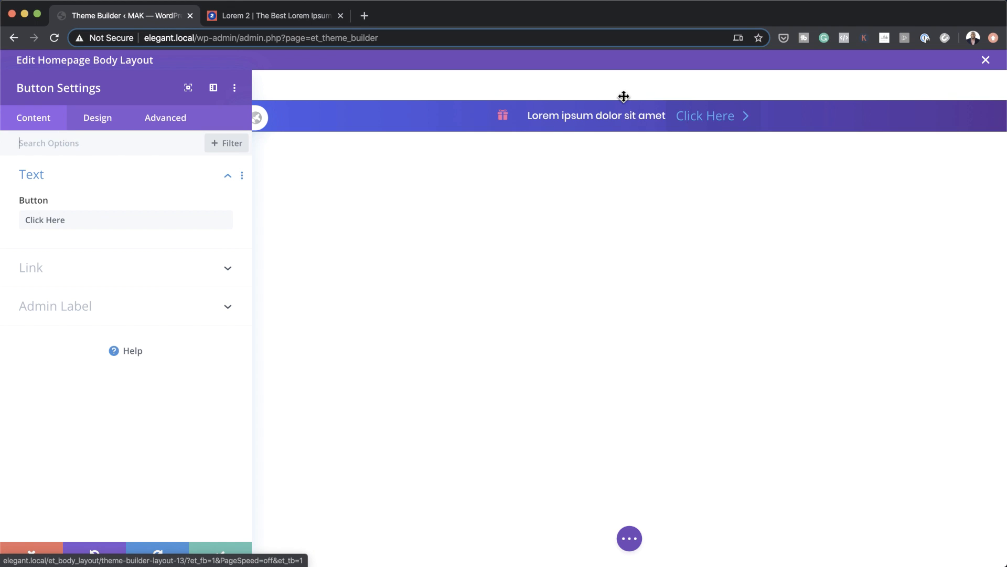
- Set the button's link URL to #
{"action": "left_click", "coordinate": [67, 270]}
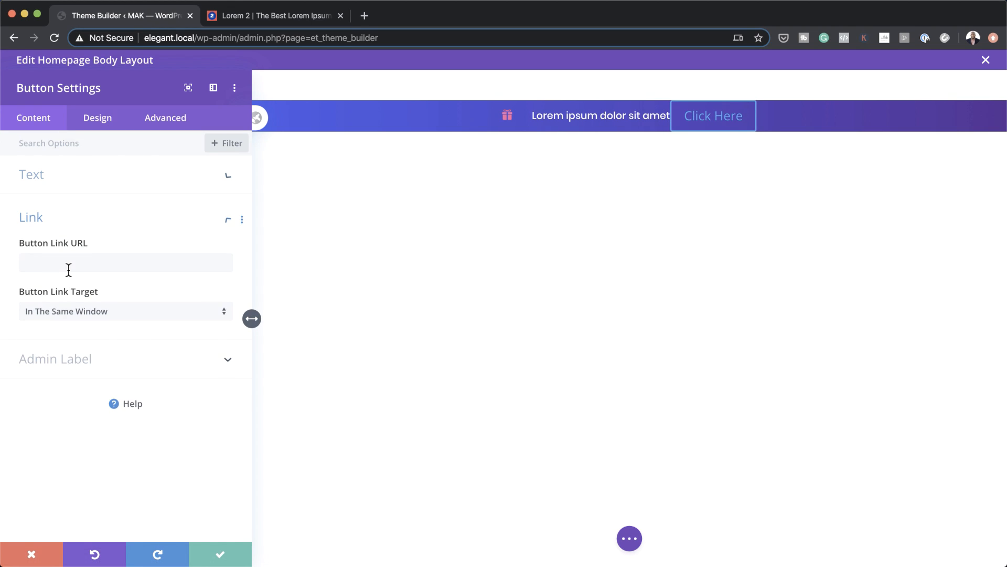
{"action": "left_click", "coordinate": [66, 268]}
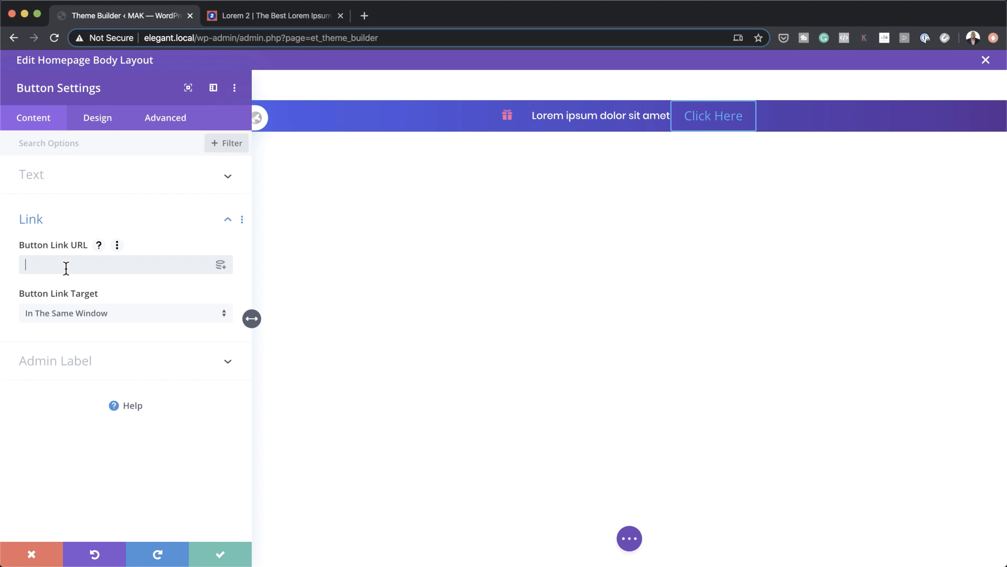
{"action": "key", "text": "BackSpace"}
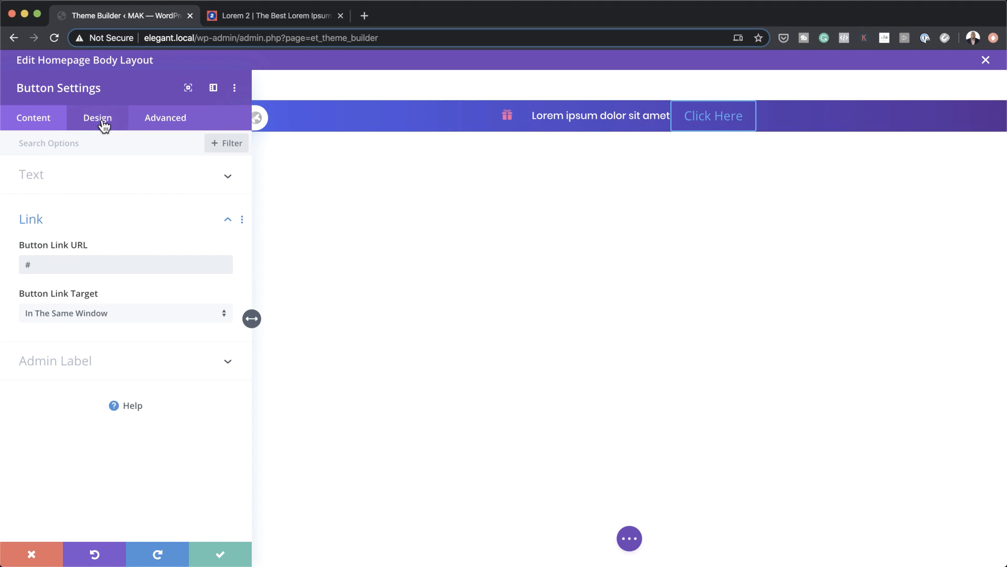
- Enable custom styles for the button and set its text size to 15px and text color to white (#ffffff)
{"action": "left_click", "coordinate": [103, 124]}
{"action": "left_click", "coordinate": [72, 256]}
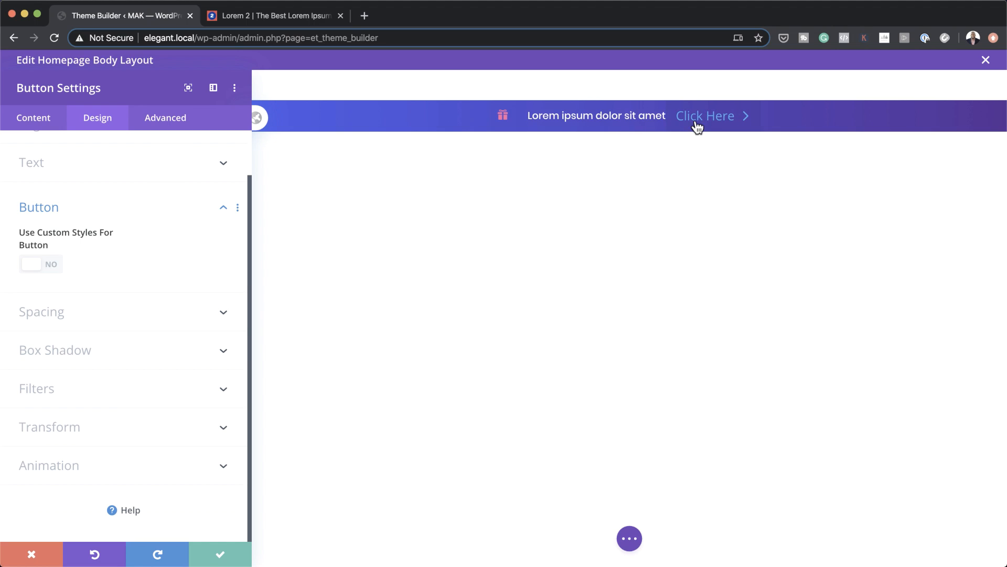
{"action": "left_click", "coordinate": [54, 268]}
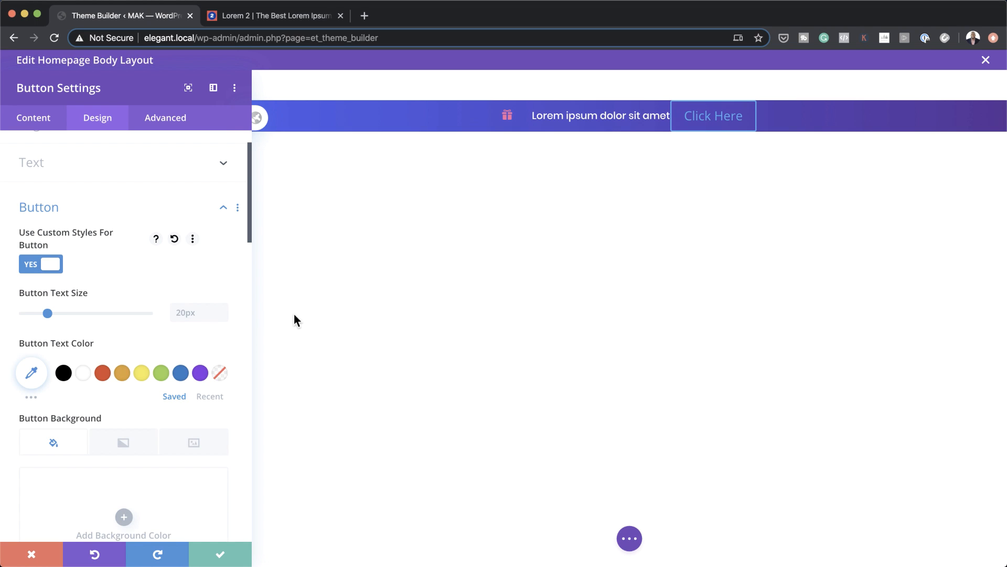
{"action": "left_click", "coordinate": [190, 318]}
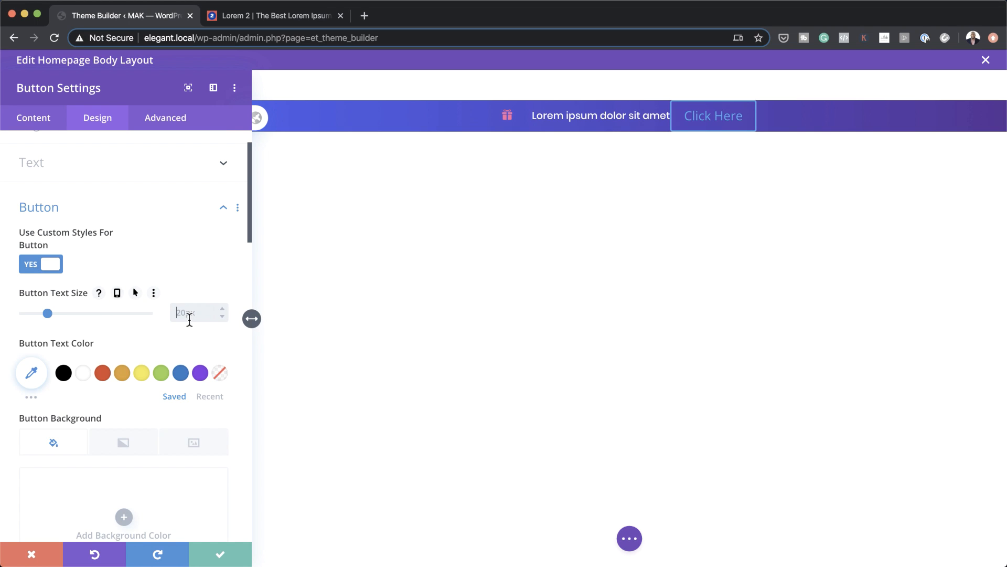
{"action": "type", "text": "15px"}
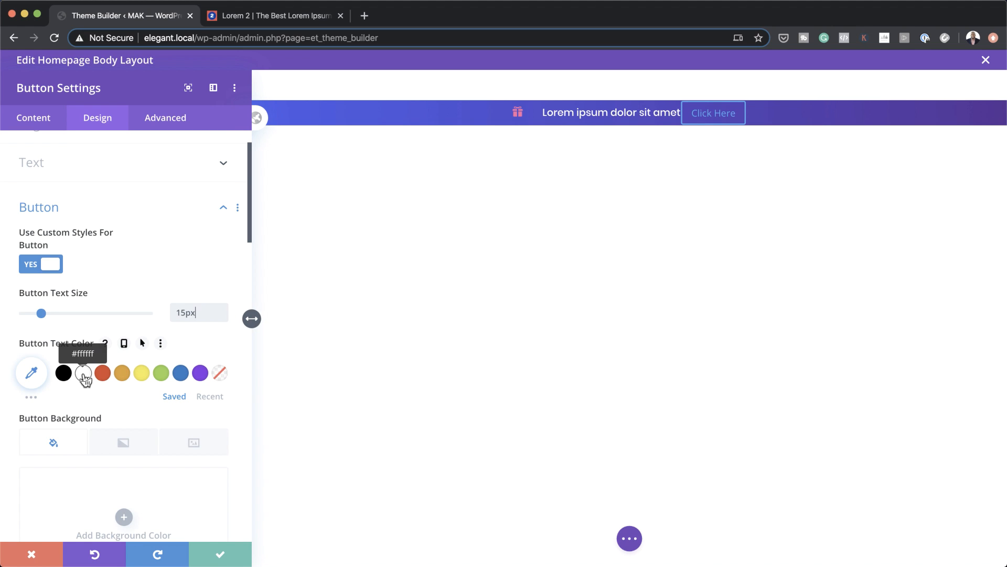
{"action": "left_click", "coordinate": [83, 374]}
- Set the button's border radius to 20px and its border width to 0px
{"action": "scroll", "coordinate": [168, 415], "scroll_direction": "down", "scroll_amount": 5}
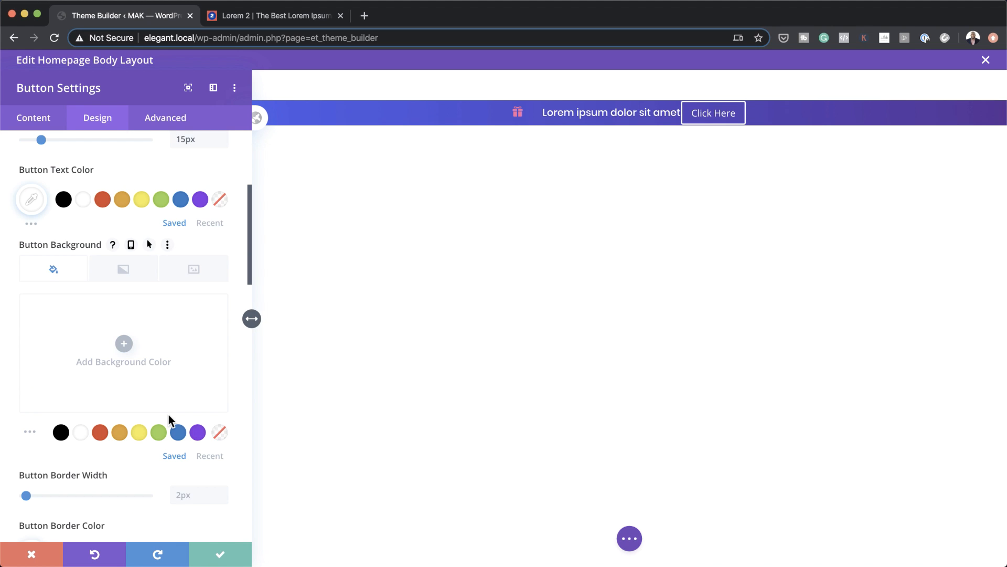
{"action": "scroll", "coordinate": [168, 414], "scroll_direction": "down", "scroll_amount": 3}
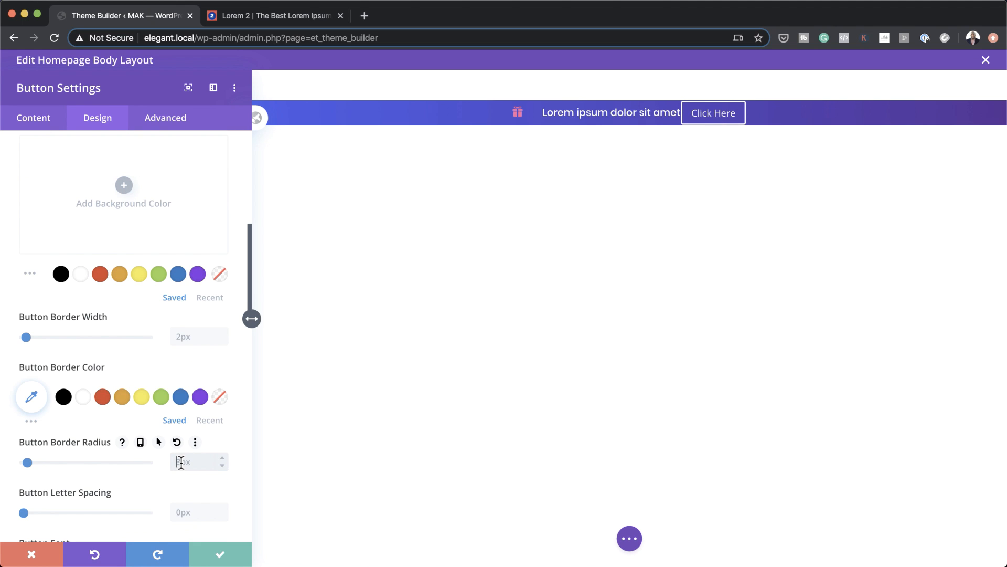
{"action": "type", "text": "20"}
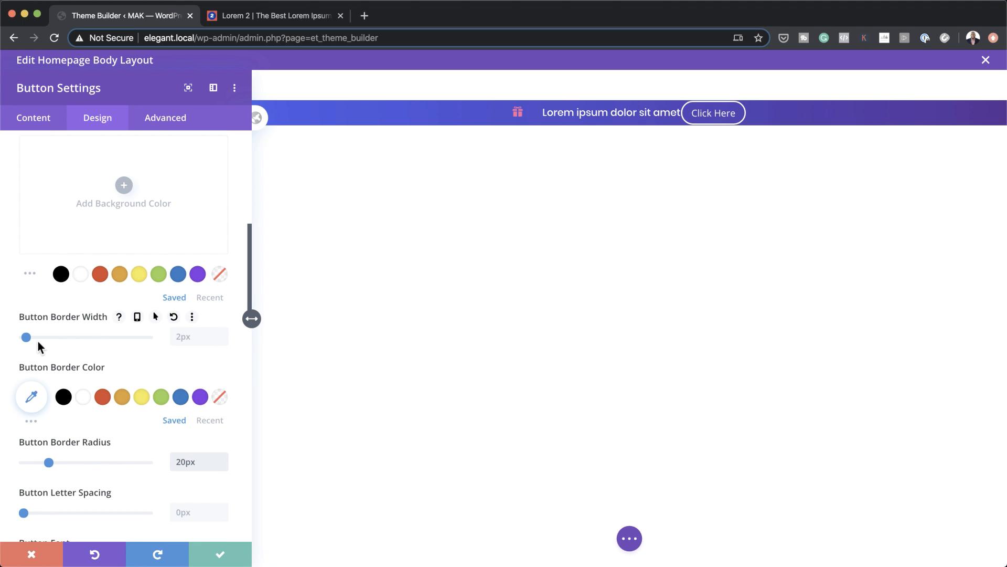
{"action": "left_click_drag", "start_coordinate": [24, 337], "coordinate": [14, 338]}
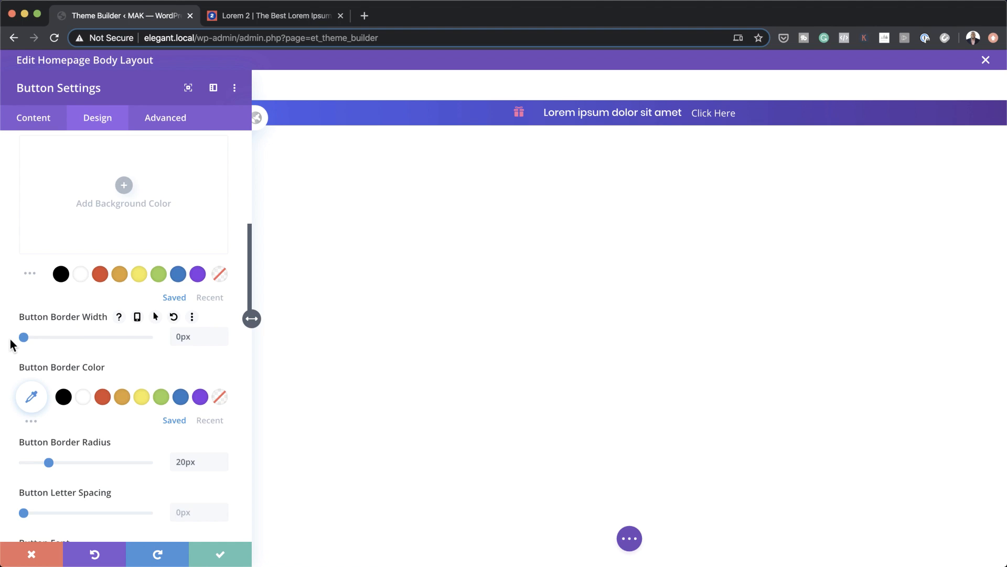
- Set the button's font weight to Semi Bold and its border color to the saved orange swatch
{"action": "scroll", "coordinate": [96, 363], "scroll_direction": "up", "scroll_amount": 8}
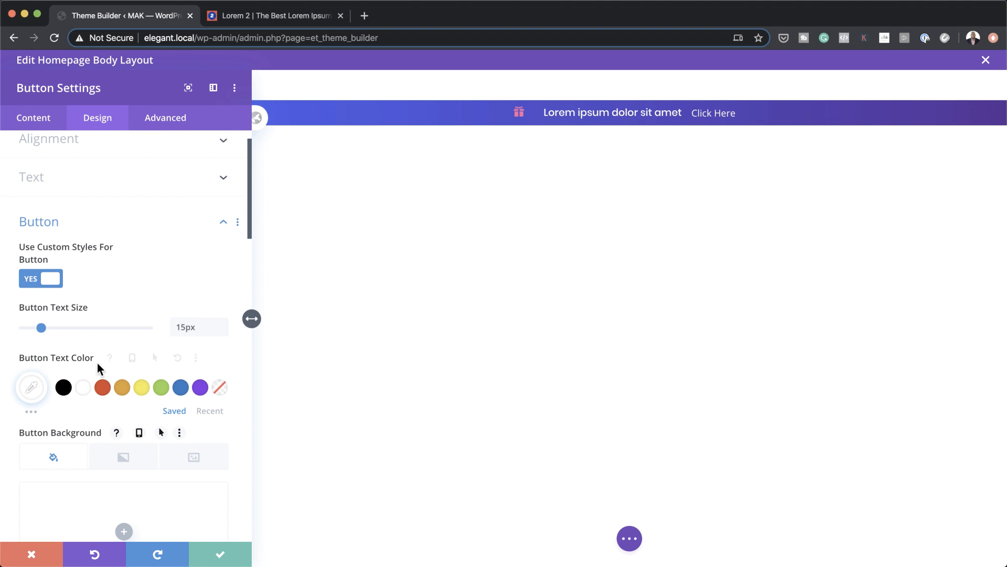
{"action": "scroll", "coordinate": [98, 362], "scroll_direction": "down", "scroll_amount": 7}
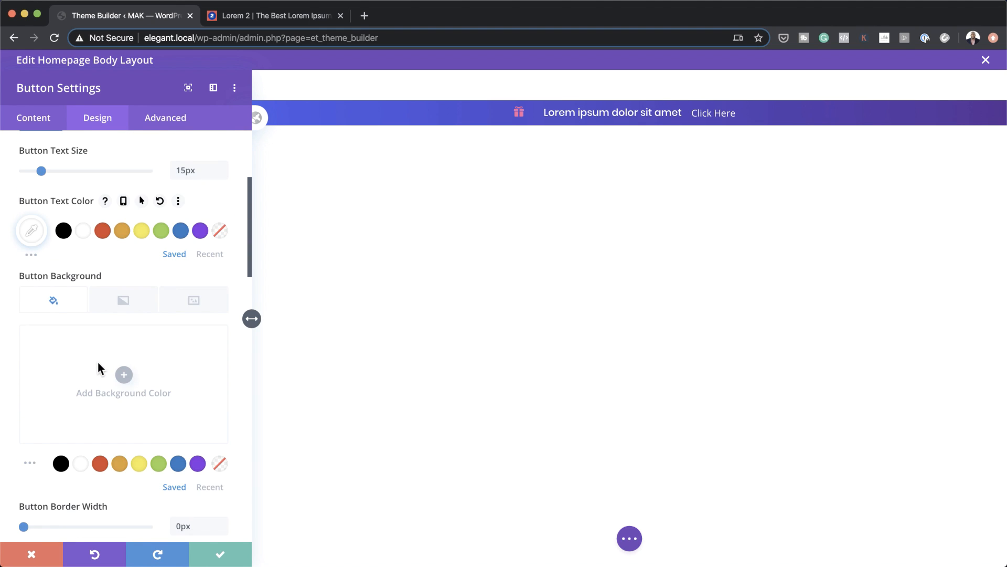
{"action": "scroll", "coordinate": [97, 362], "scroll_direction": "down", "scroll_amount": 2}
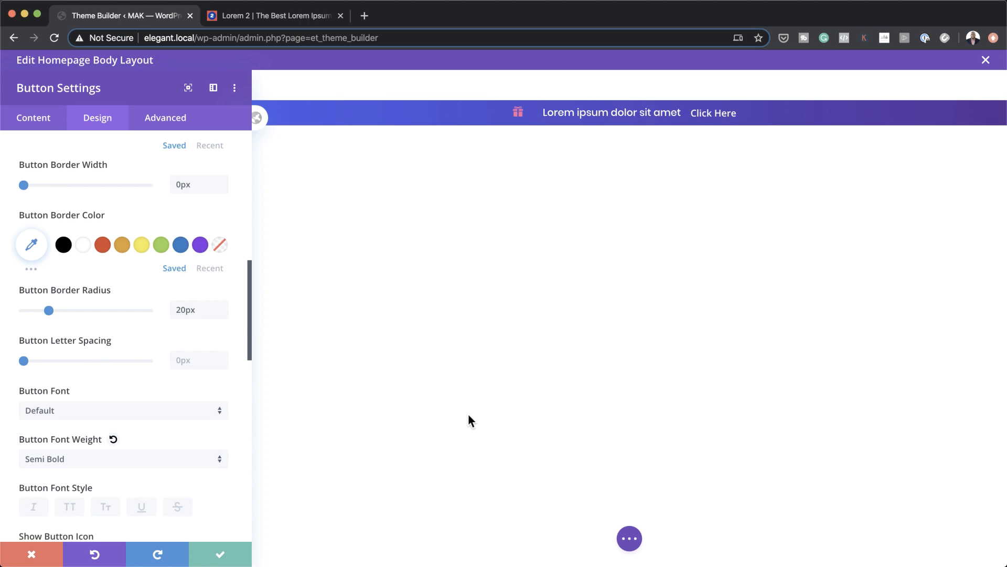
{"action": "left_click", "coordinate": [122, 245]}
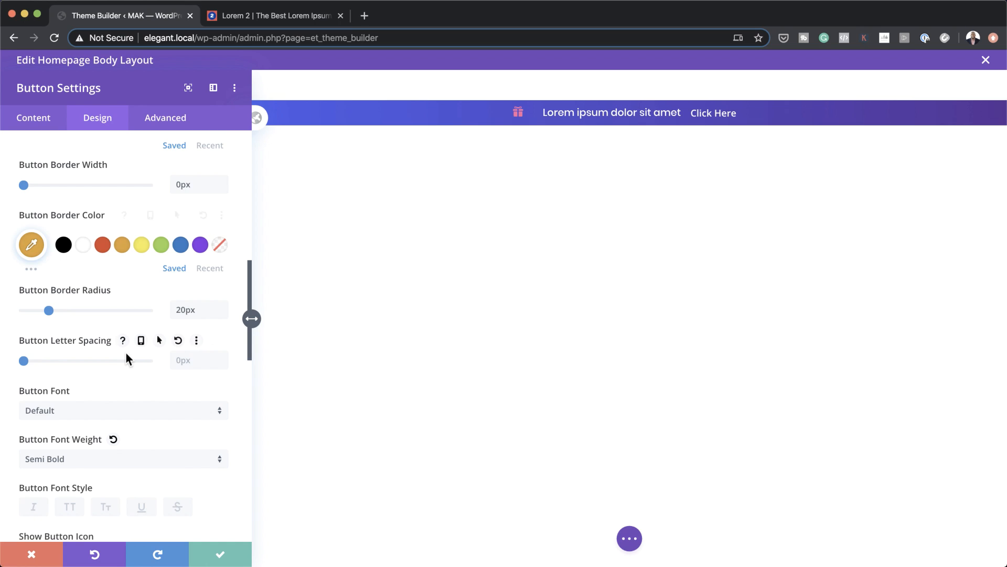
- Add a background color to the button using the saved orange swatch
{"action": "scroll", "coordinate": [125, 352], "scroll_direction": "up", "scroll_amount": 3}
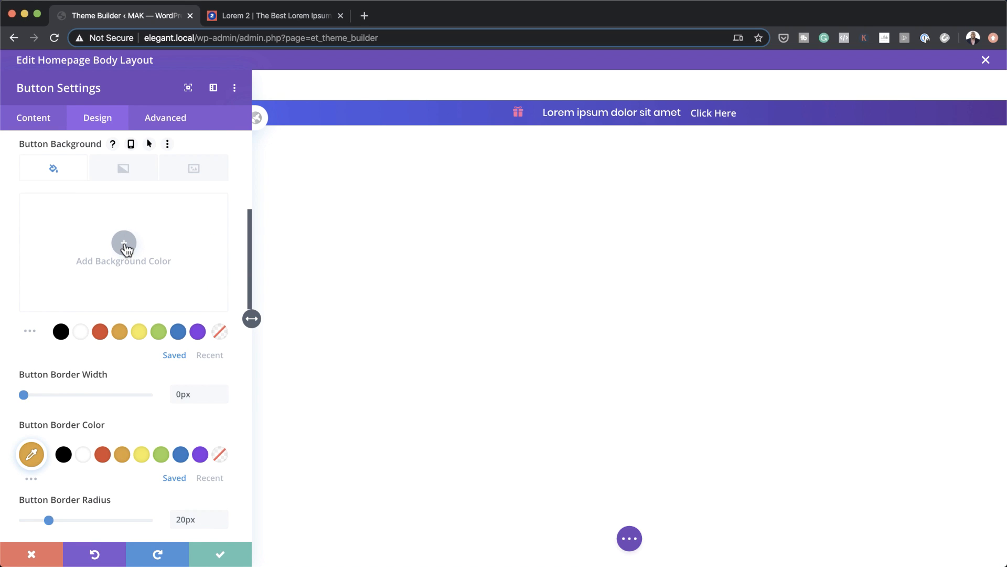
{"action": "left_click", "coordinate": [124, 244]}
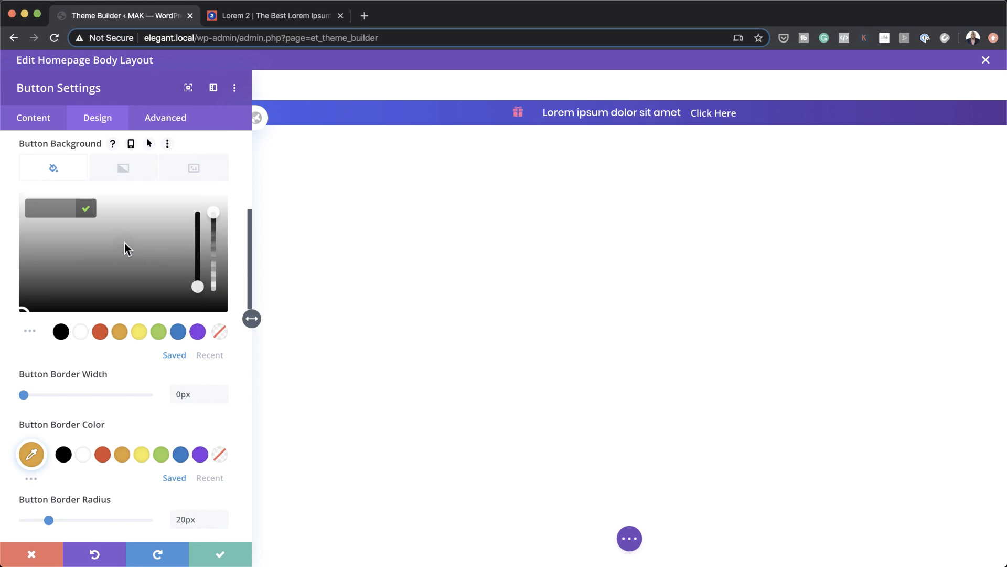
{"action": "left_click", "coordinate": [119, 335]}
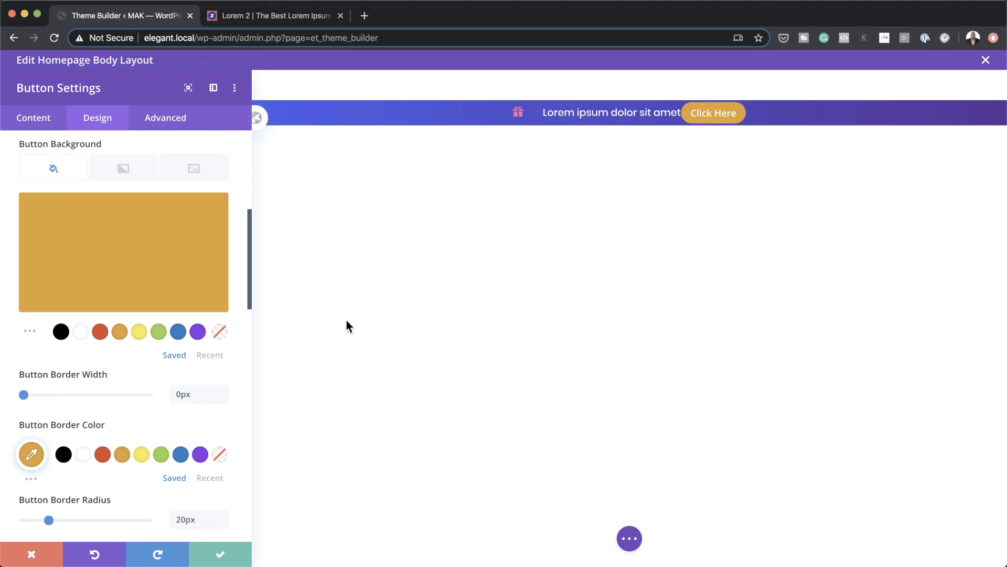
- Give the button a 20px left margin and linked top and bottom padding of 0px
{"action": "scroll", "coordinate": [154, 376], "scroll_direction": "down", "scroll_amount": 4}
{"action": "scroll", "coordinate": [154, 376], "scroll_direction": "down", "scroll_amount": 15}
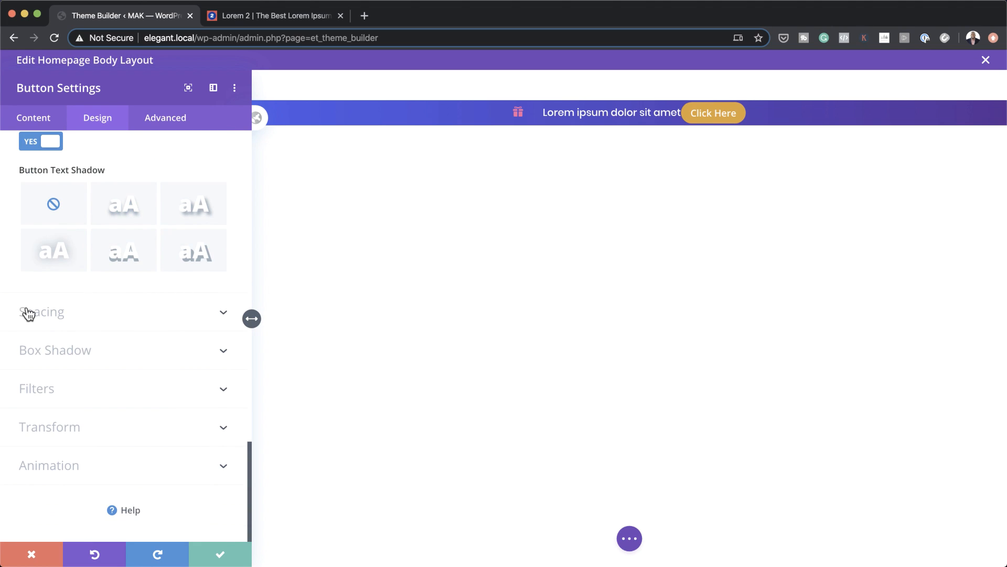
{"action": "left_click", "coordinate": [49, 318]}
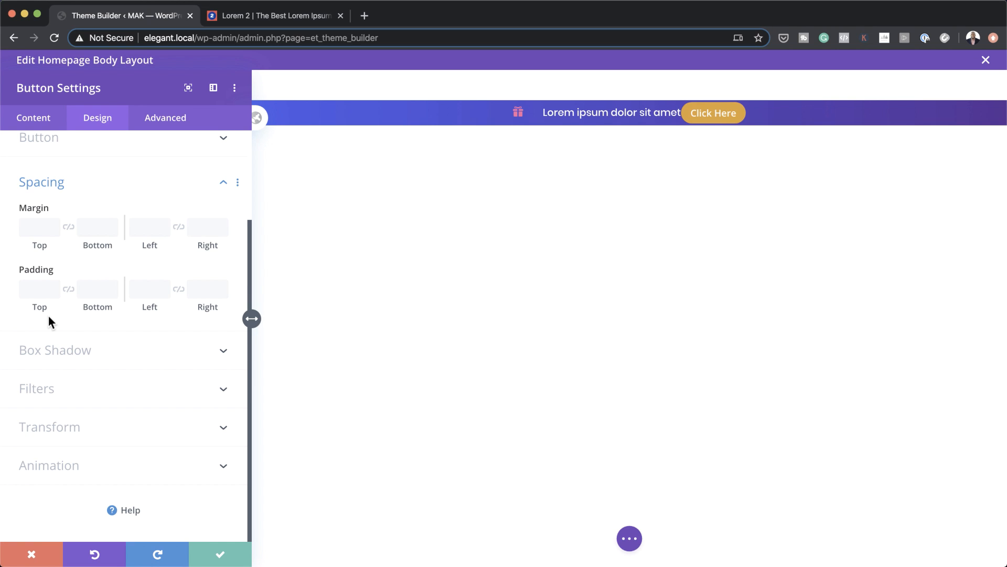
{"action": "left_click", "coordinate": [142, 230]}
{"action": "type", "text": "20"}
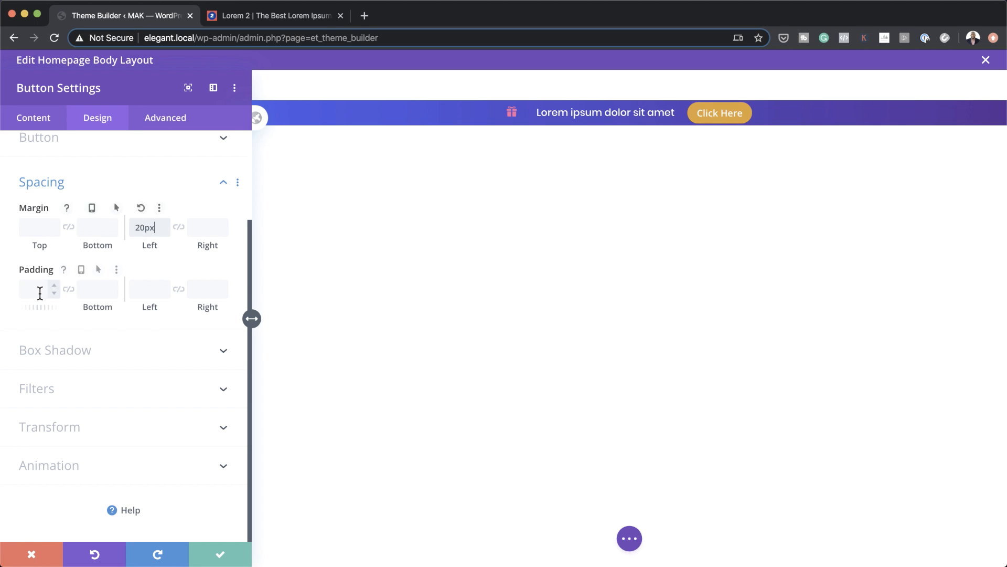
{"action": "left_click", "coordinate": [40, 292]}
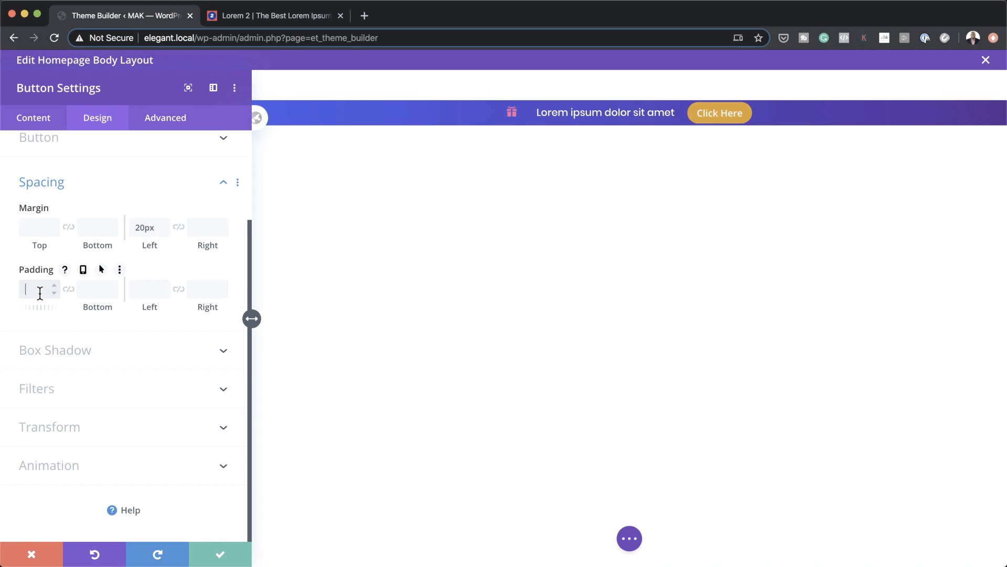
{"action": "left_click", "coordinate": [68, 290]}
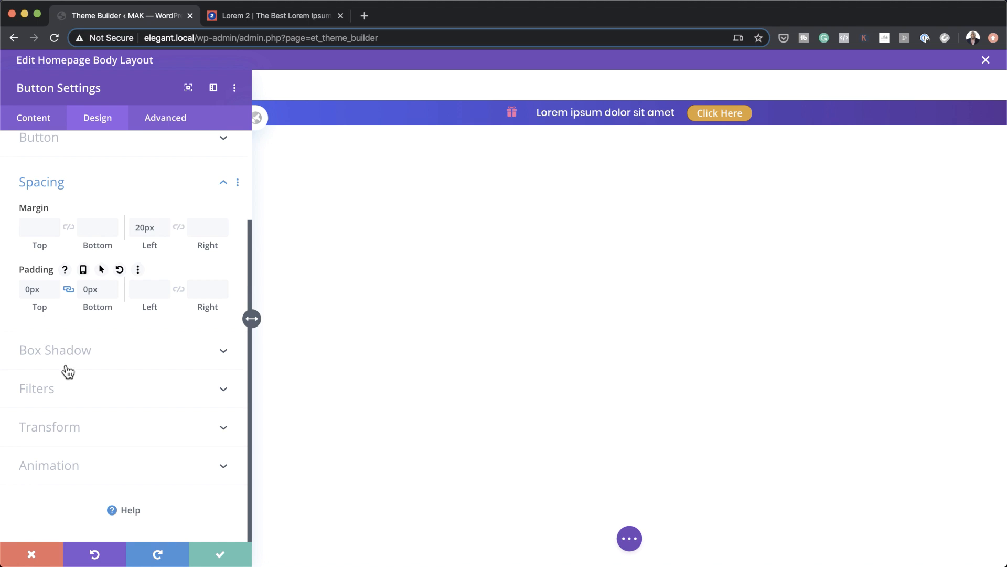
- Give the button a Bounce animation with a delay of 1000ms and save the module settings
{"action": "left_click", "coordinate": [73, 467]}
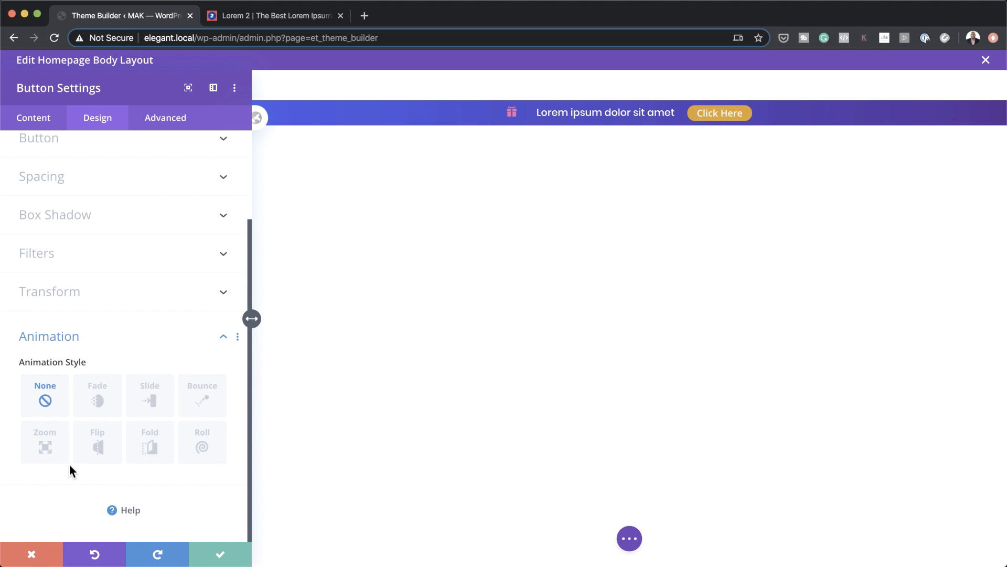
{"action": "left_click", "coordinate": [207, 399]}
{"action": "scroll", "coordinate": [169, 438], "scroll_direction": "down", "scroll_amount": 5}
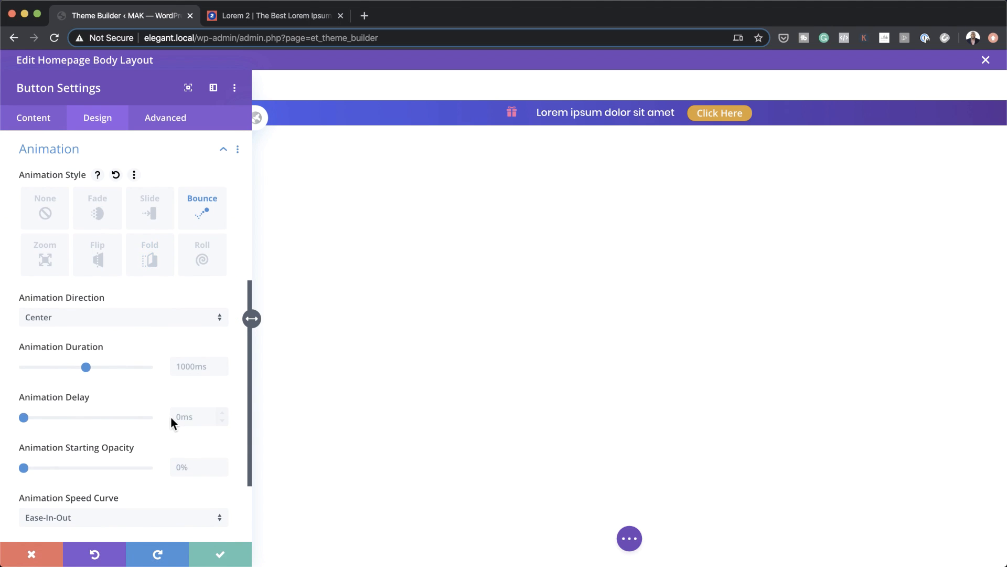
{"action": "left_click", "coordinate": [174, 417]}
{"action": "type", "text": "1000ms"}
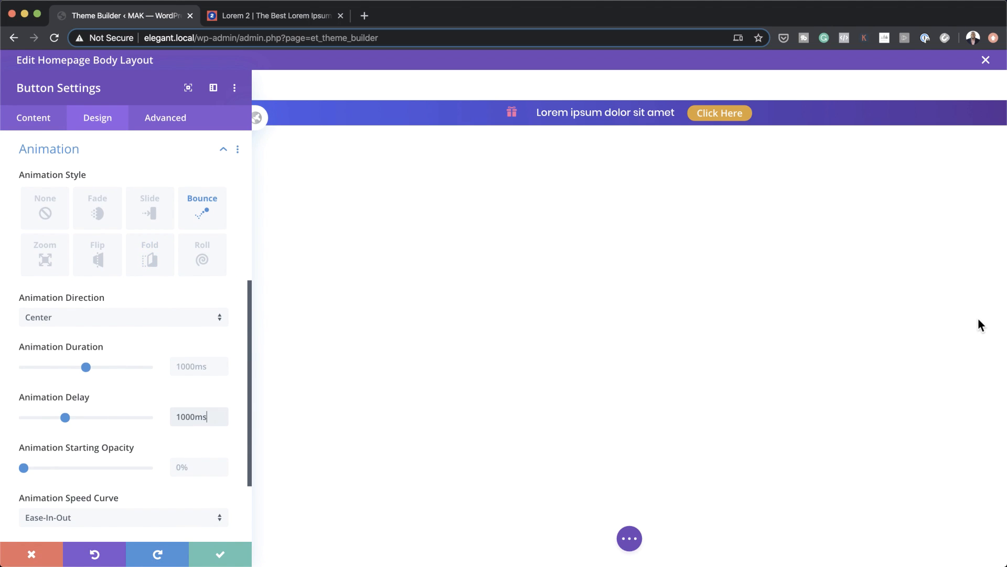
{"action": "left_click", "coordinate": [218, 557]}
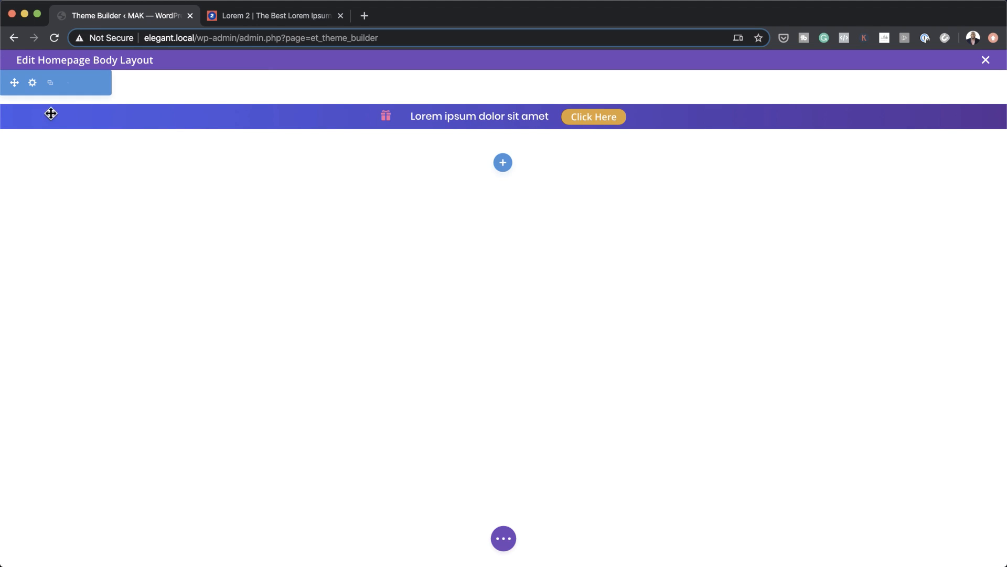
- Set the top and bottom padding of the section containing the gradient bar to a linked 0px
{"action": "left_click", "coordinate": [33, 84]}
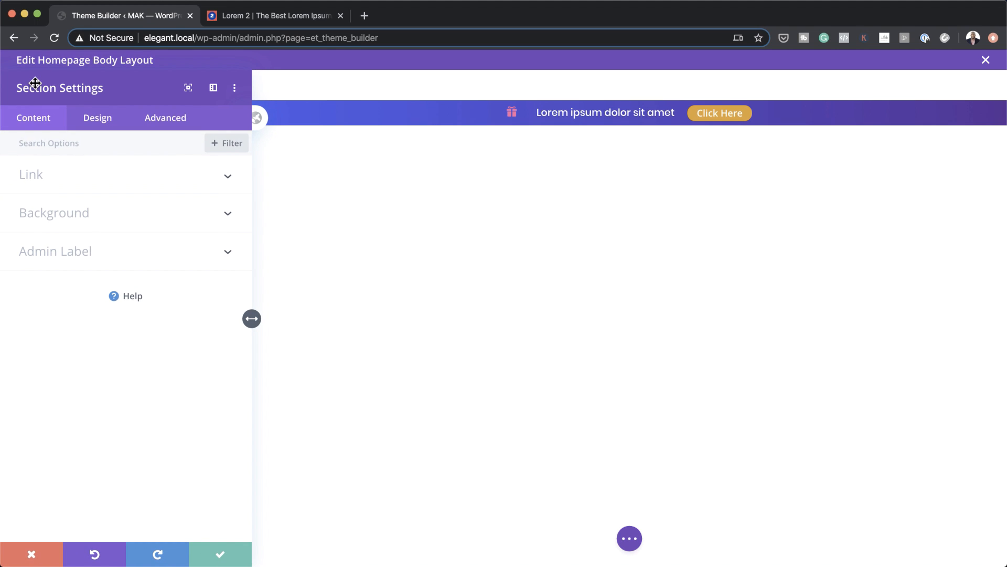
{"action": "left_click", "coordinate": [107, 129]}
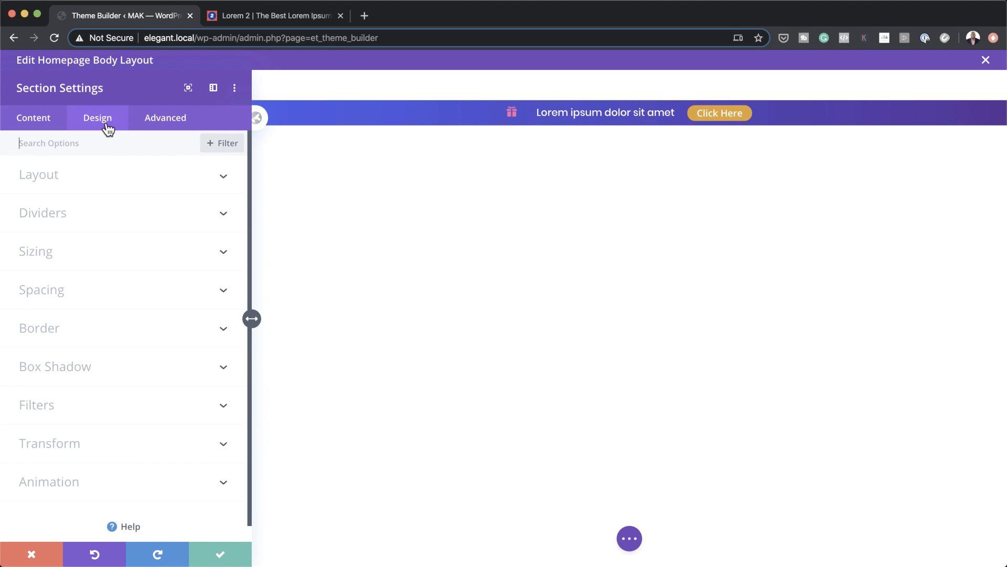
{"action": "left_click", "coordinate": [62, 292]}
{"action": "scroll", "coordinate": [43, 265], "scroll_direction": "down", "scroll_amount": 3}
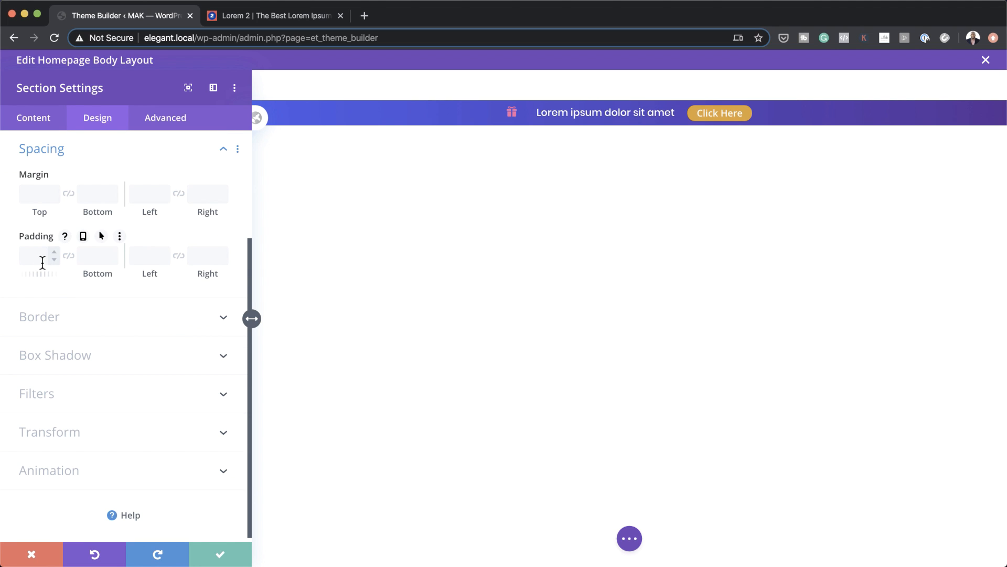
{"action": "left_click", "coordinate": [42, 262]}
{"action": "type", "text": "0px"}
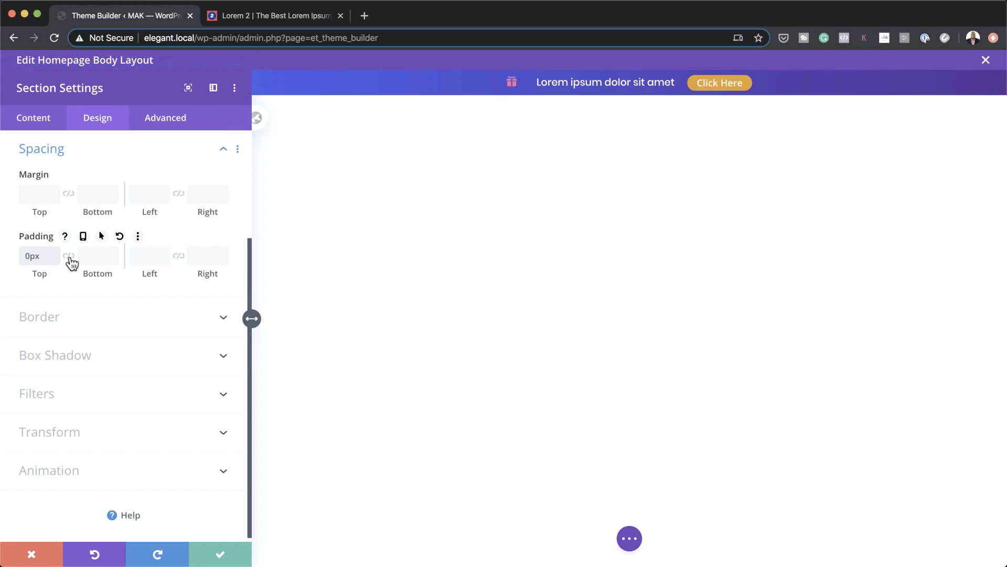
{"action": "left_click", "coordinate": [68, 256]}
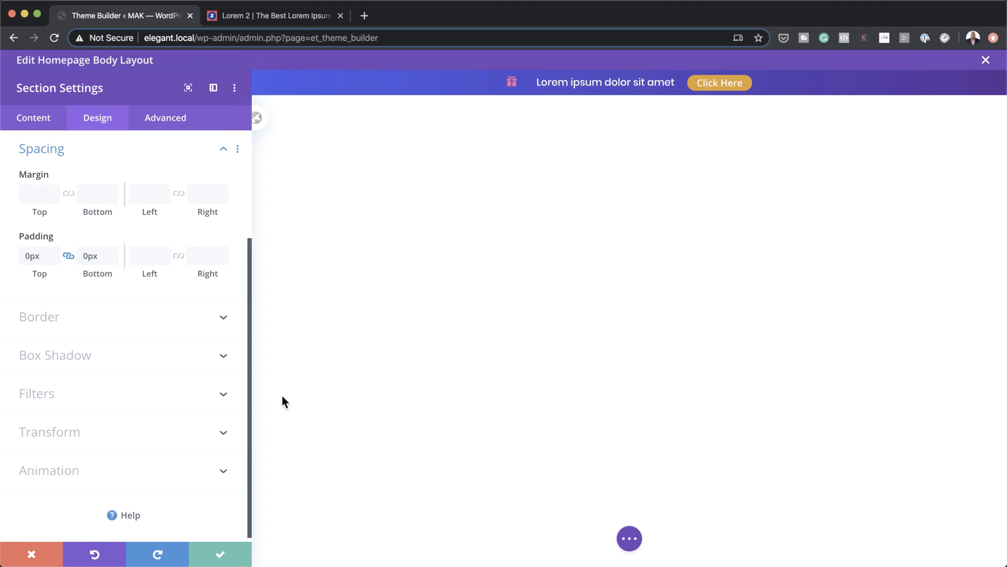
- Give the section containing the gradient bar a Bounce animation in the Down direction
{"action": "left_click", "coordinate": [109, 471]}
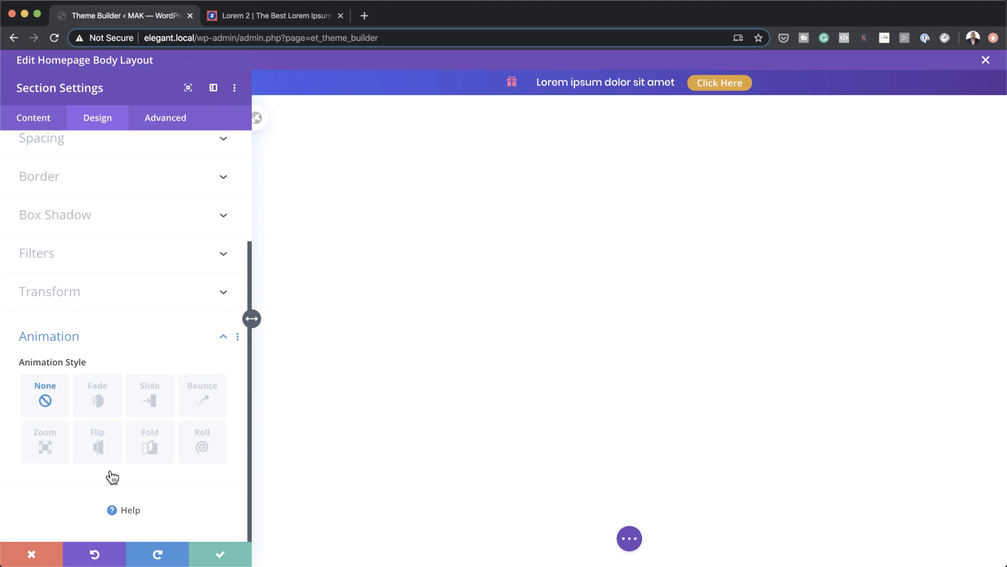
{"action": "left_click", "coordinate": [212, 399]}
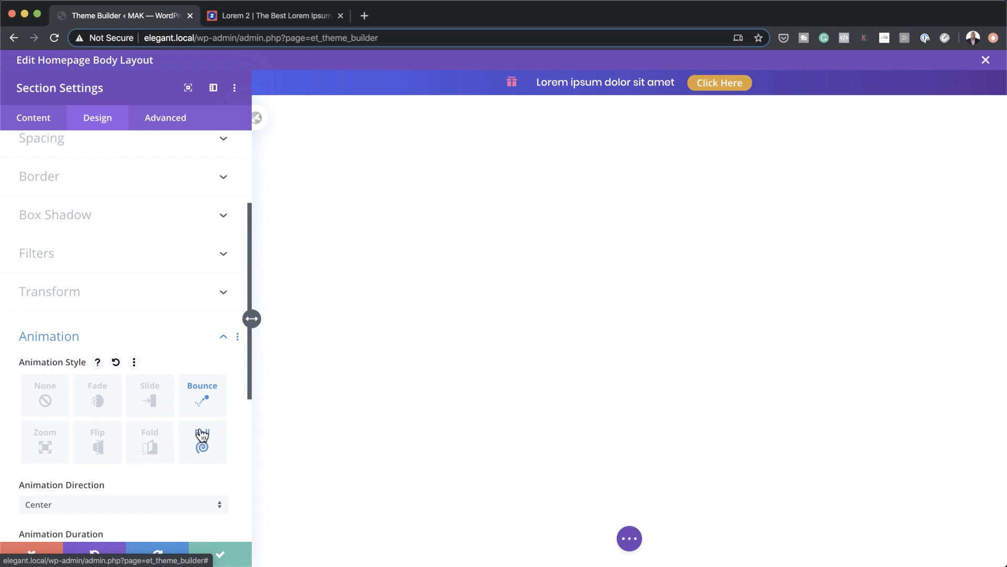
{"action": "scroll", "coordinate": [202, 435], "scroll_direction": "down", "scroll_amount": 3}
{"action": "left_click", "coordinate": [184, 370]}
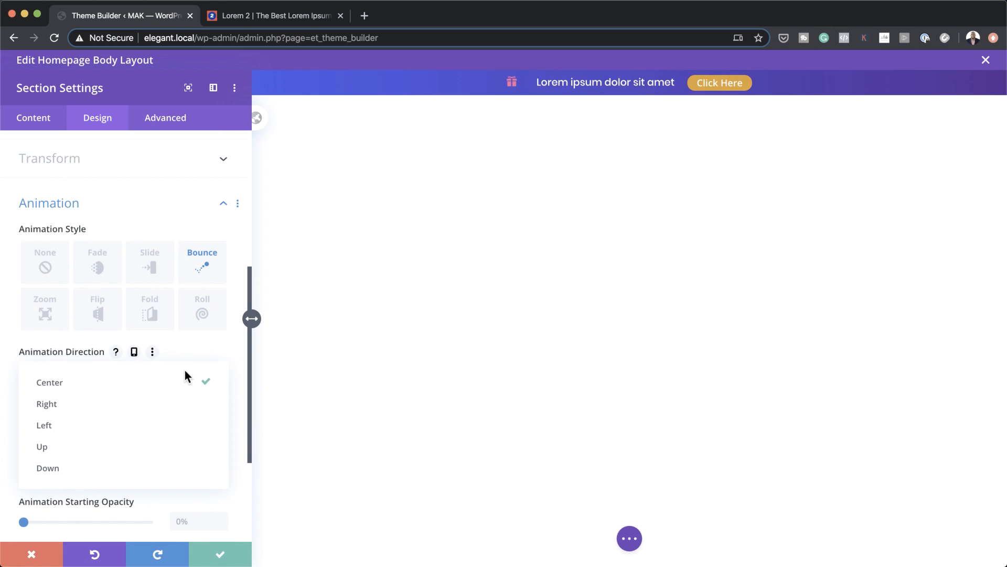
{"action": "left_click", "coordinate": [168, 475]}
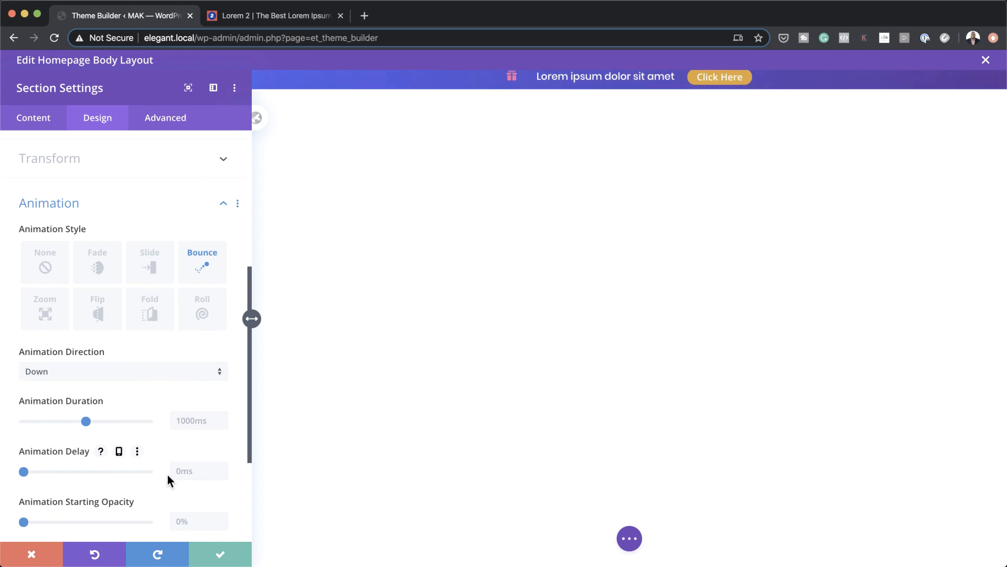
- Set the section's animation duration to 500ms, delay to 250ms and starting opacity to 100%
{"action": "scroll", "coordinate": [167, 474], "scroll_direction": "down", "scroll_amount": 1}
{"action": "scroll", "coordinate": [168, 474], "scroll_direction": "down", "scroll_amount": 1}
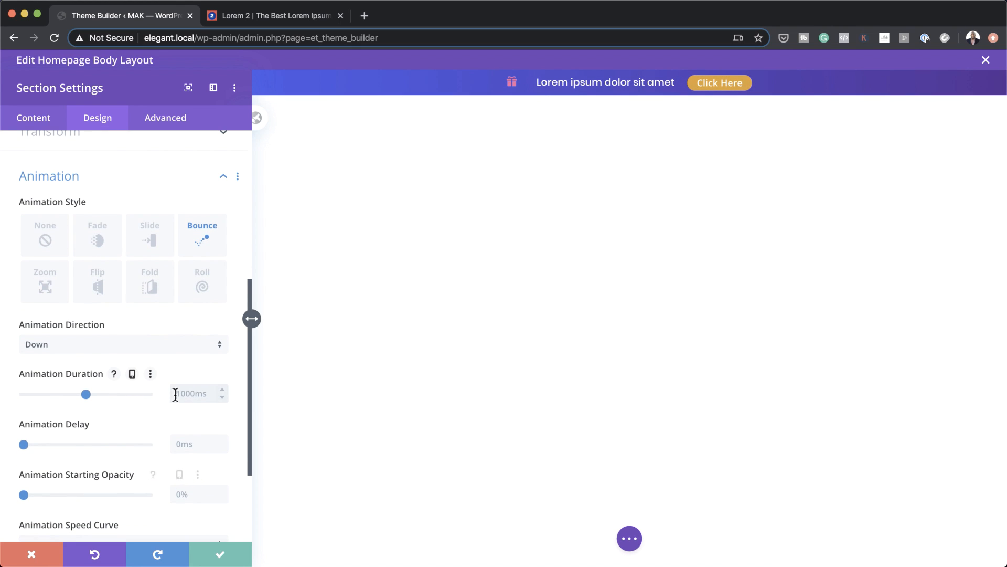
{"action": "left_click", "coordinate": [175, 394]}
{"action": "type", "text": "500ms"}
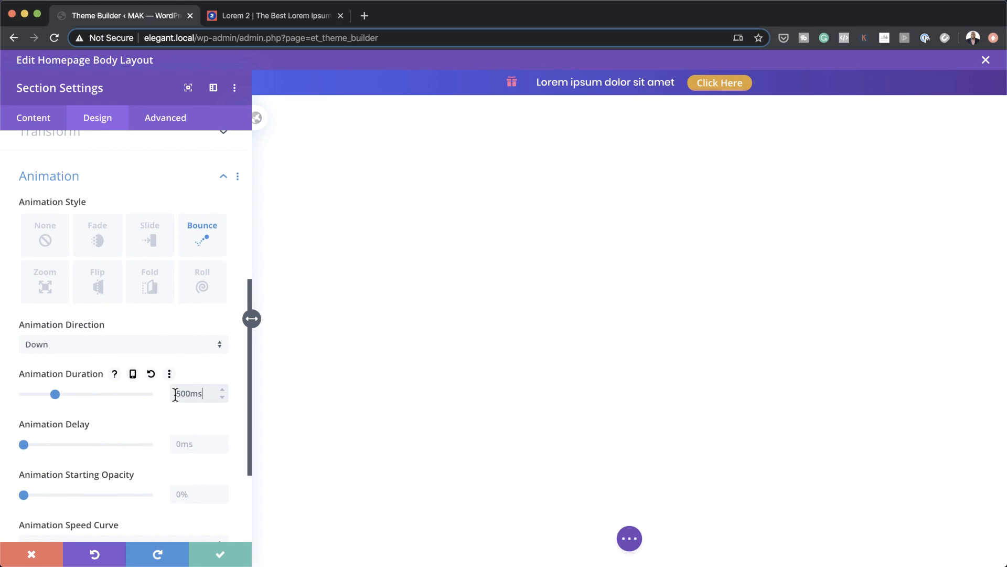
{"action": "left_click", "coordinate": [181, 444]}
{"action": "type", "text": "250ms"}
{"action": "scroll", "coordinate": [167, 474], "scroll_direction": "down", "scroll_amount": 1}
{"action": "scroll", "coordinate": [166, 476], "scroll_direction": "down", "scroll_amount": 2}
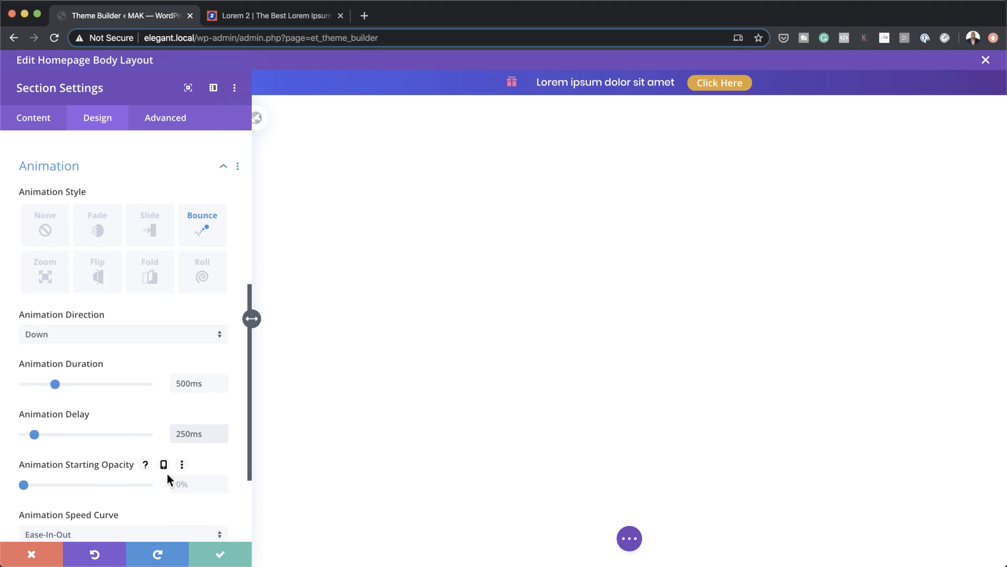
{"action": "left_click_drag", "start_coordinate": [24, 462], "coordinate": [156, 476]}
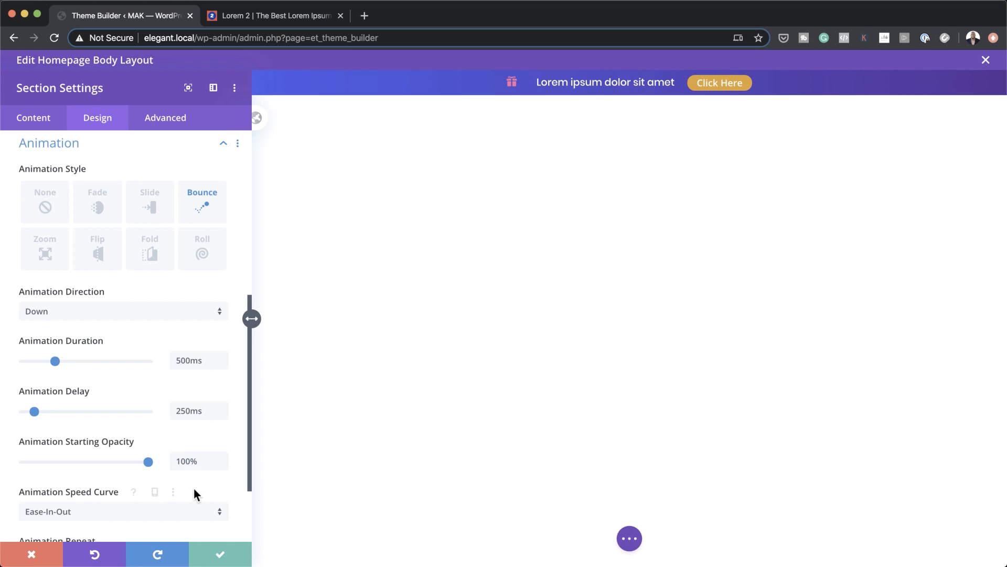
{"action": "scroll", "coordinate": [193, 487], "scroll_direction": "down", "scroll_amount": 1}
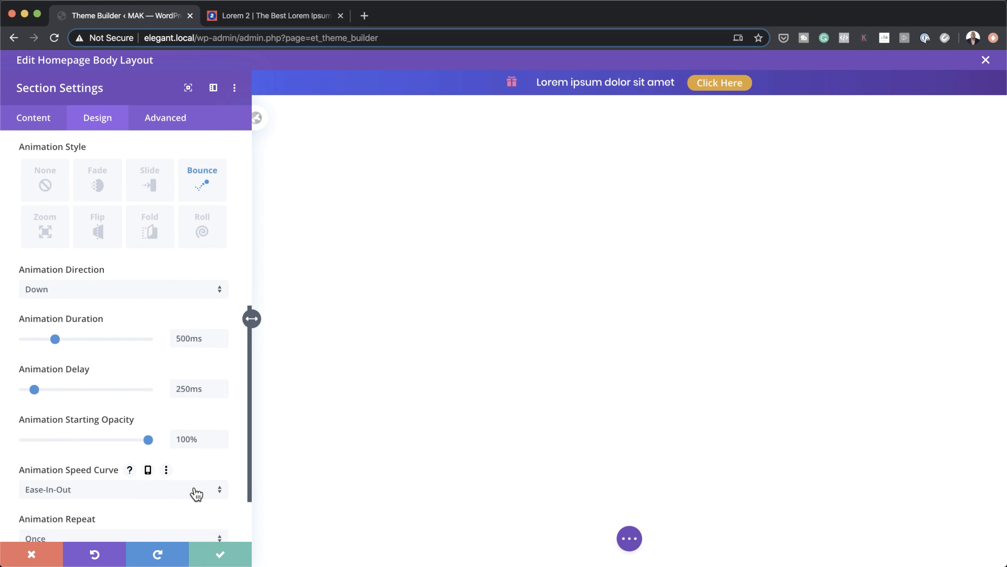
{"action": "scroll", "coordinate": [196, 490], "scroll_direction": "down", "scroll_amount": 3}
{"action": "scroll", "coordinate": [196, 489], "scroll_direction": "up", "scroll_amount": 15}
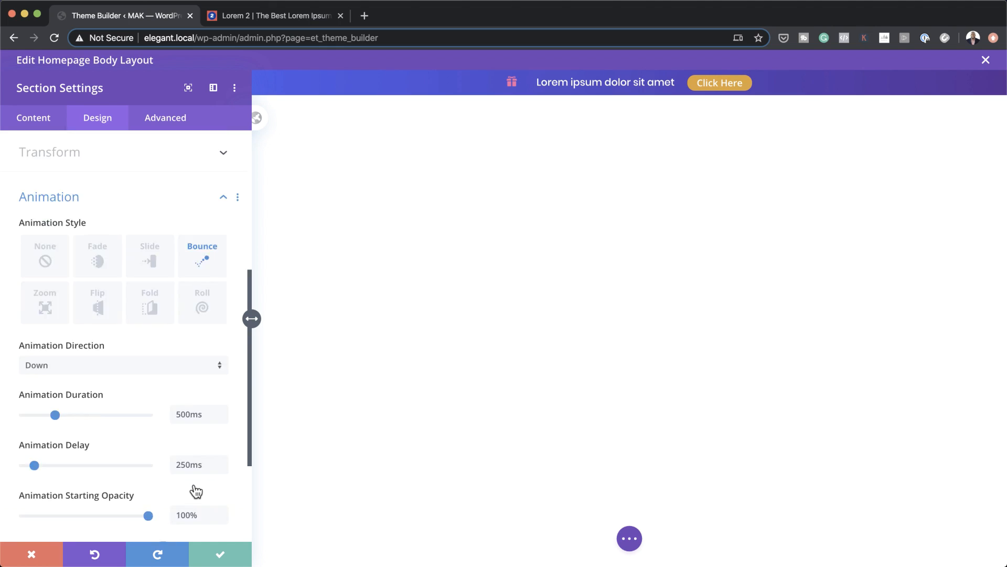
- Raise the section's Z Index to the maximum of its range and save the section settings
{"action": "left_click", "coordinate": [167, 118]}
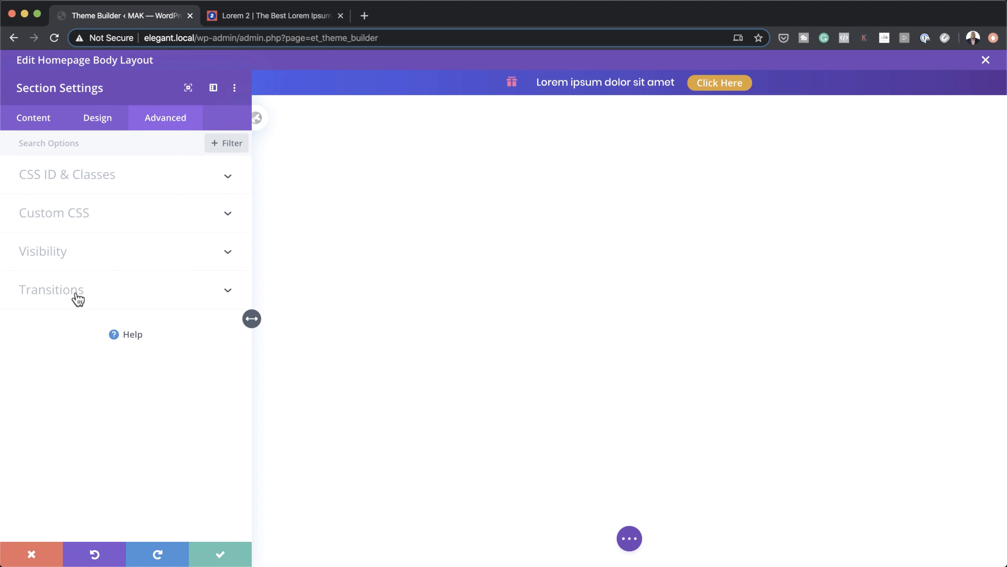
{"action": "left_click", "coordinate": [60, 246]}
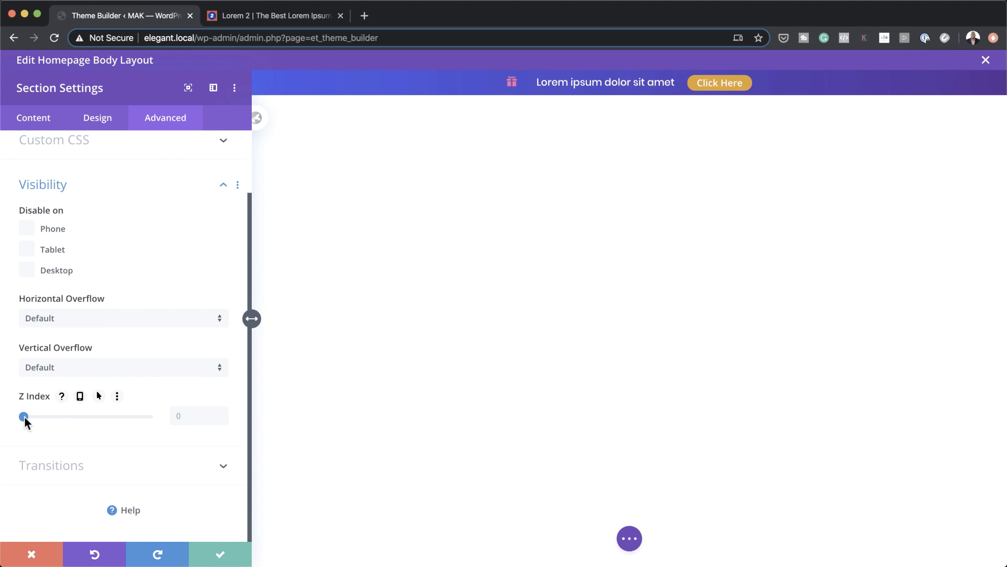
{"action": "left_click_drag", "start_coordinate": [24, 417], "coordinate": [171, 431]}
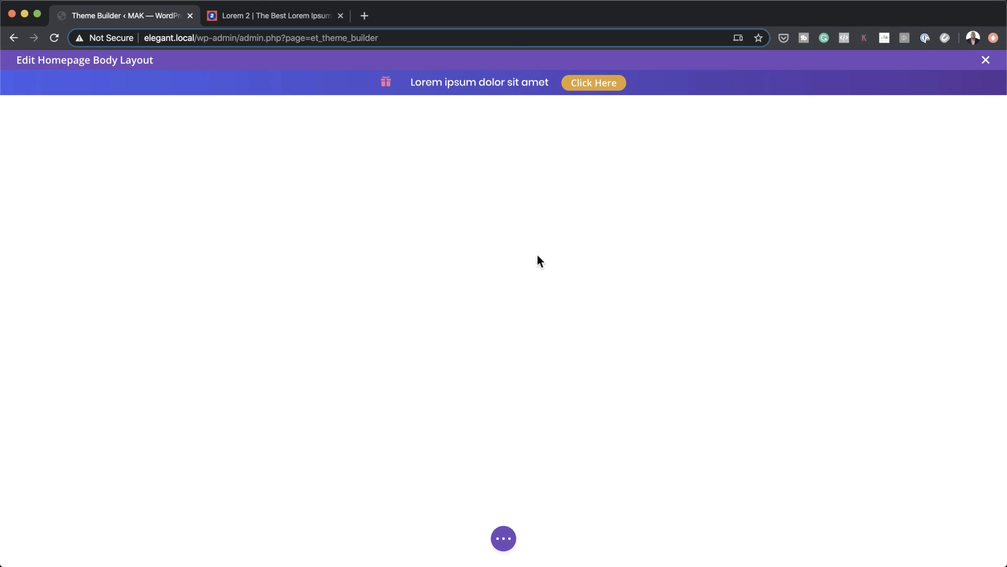
- Insert a fullwidth section below the gradient bar section and add a Fullwidth Post Content module to it
{"action": "mouse_move", "coordinate": [323, 80]}
{"action": "mouse_move", "coordinate": [507, 91]}
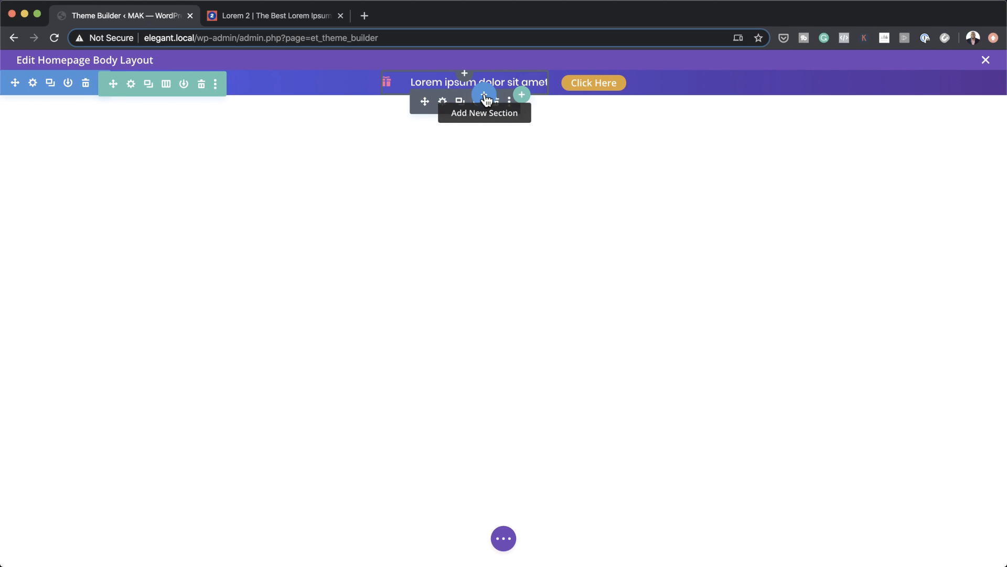
{"action": "left_click", "coordinate": [484, 95]}
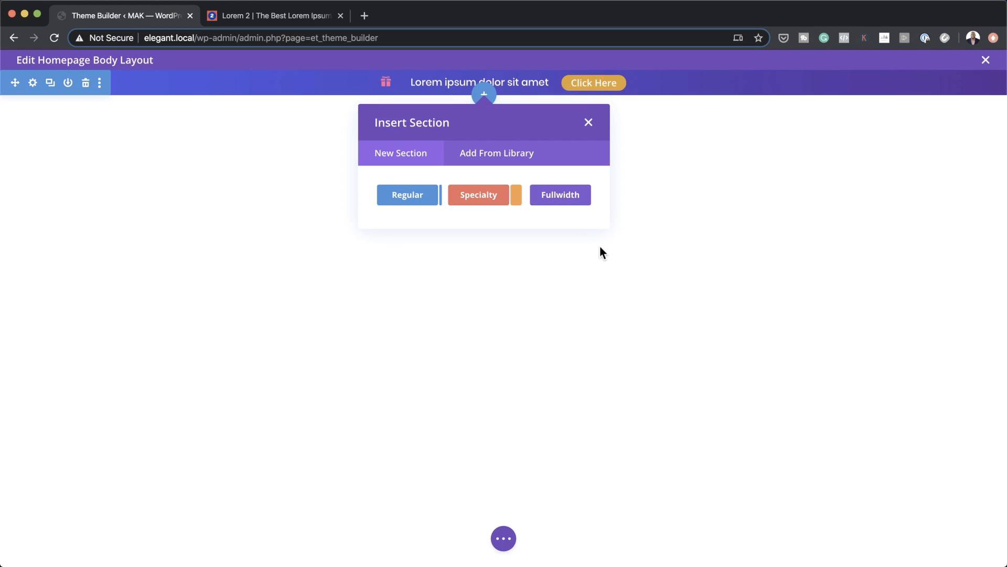
{"action": "left_click", "coordinate": [571, 197]}
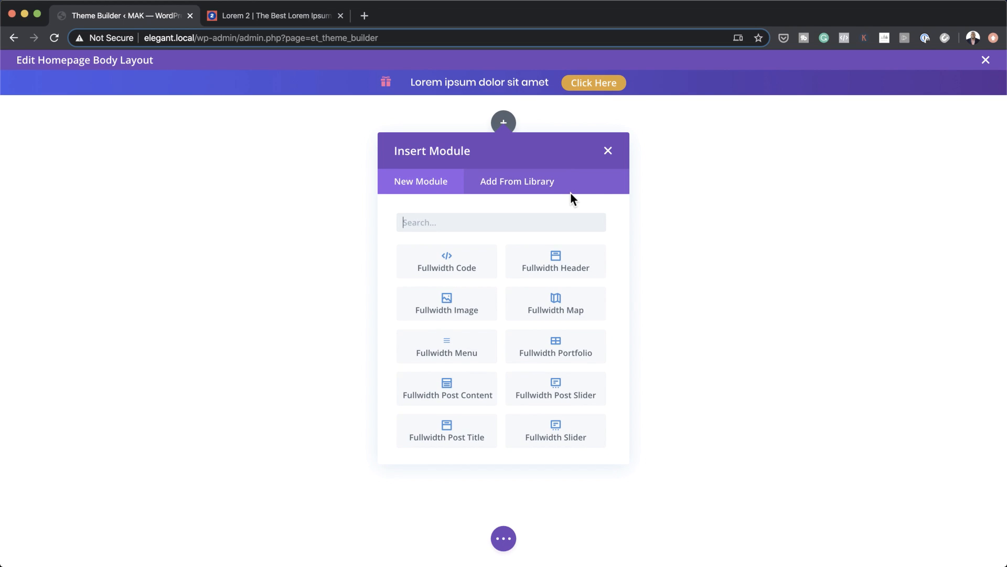
{"action": "left_click", "coordinate": [480, 397]}
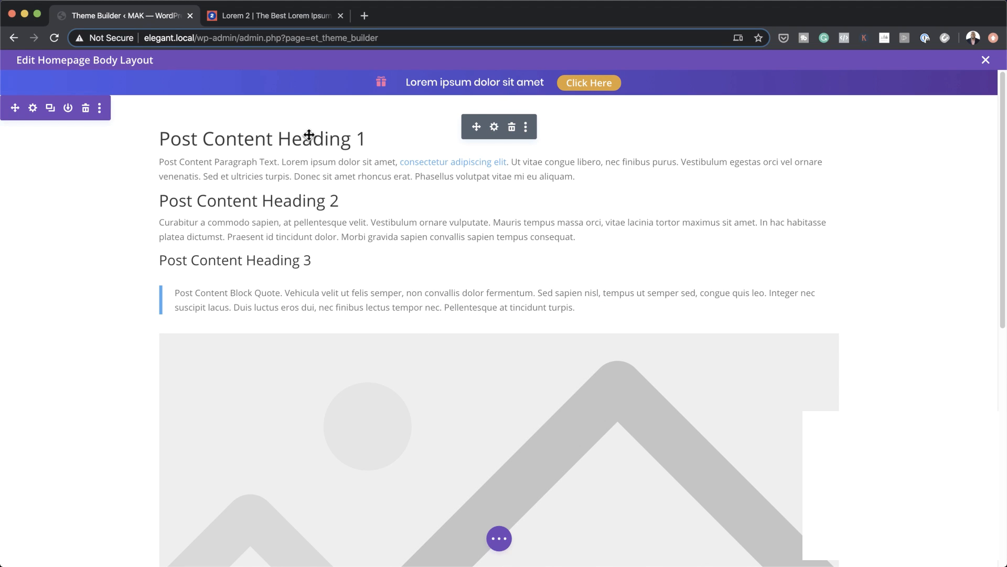
{"action": "scroll", "coordinate": [797, 414], "scroll_direction": "down", "scroll_amount": 5}
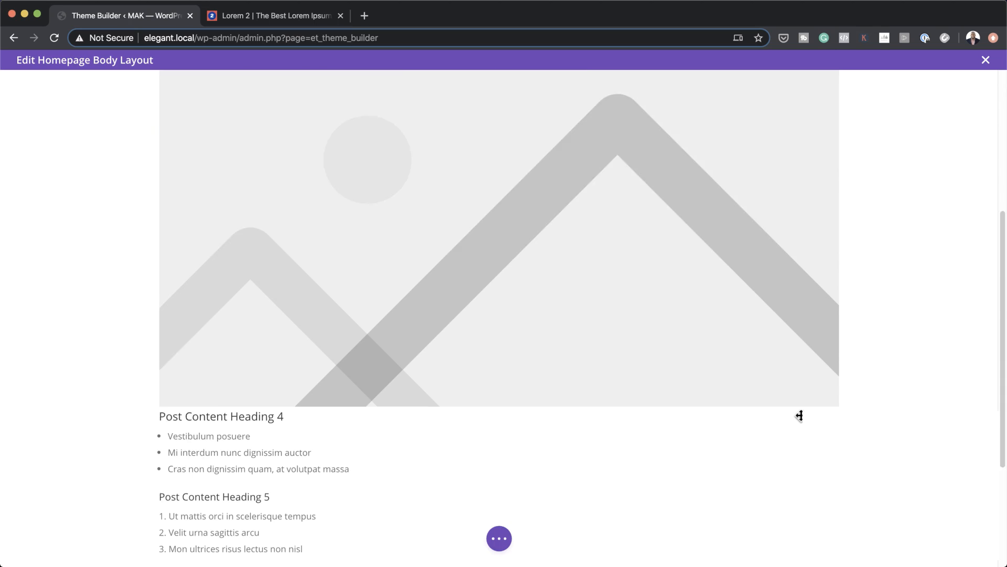
{"action": "scroll", "coordinate": [798, 415], "scroll_direction": "down", "scroll_amount": 4}
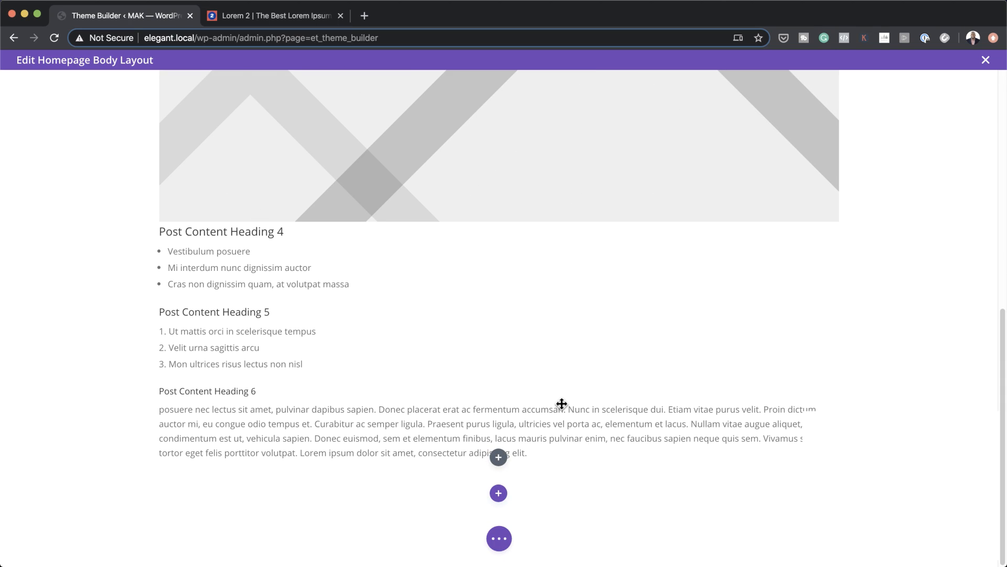
{"action": "scroll", "coordinate": [553, 389], "scroll_direction": "up", "scroll_amount": 10}
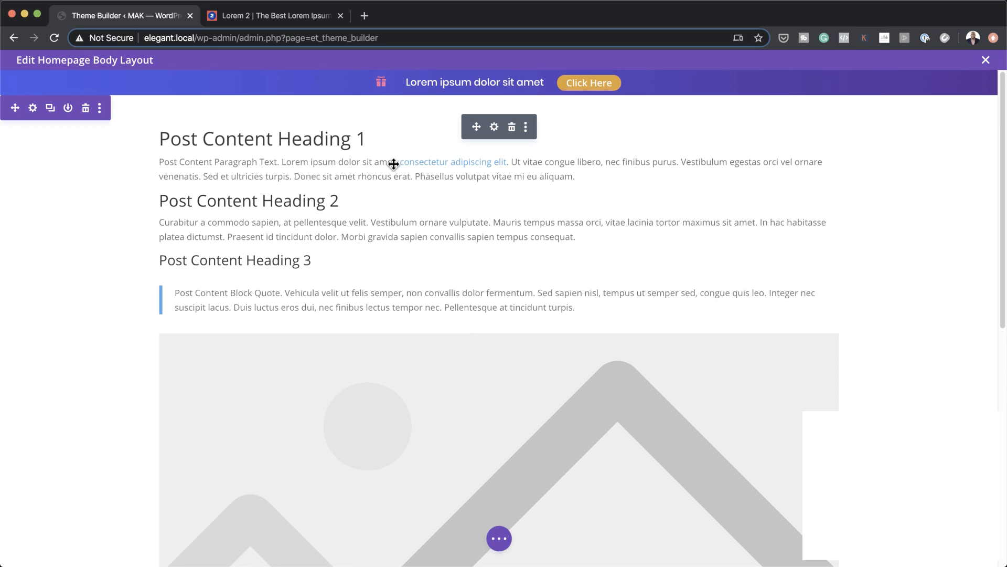
- Save the Homepage body layout and the Theme Builder changes, and open the live site in a new tab
{"action": "key", "text": "t"}
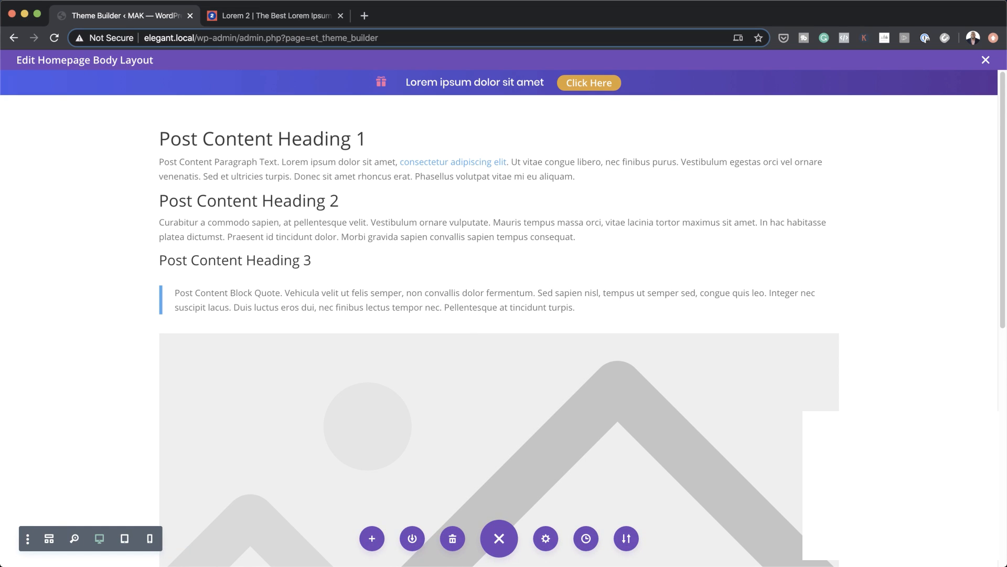
{"action": "left_click", "coordinate": [988, 59]}
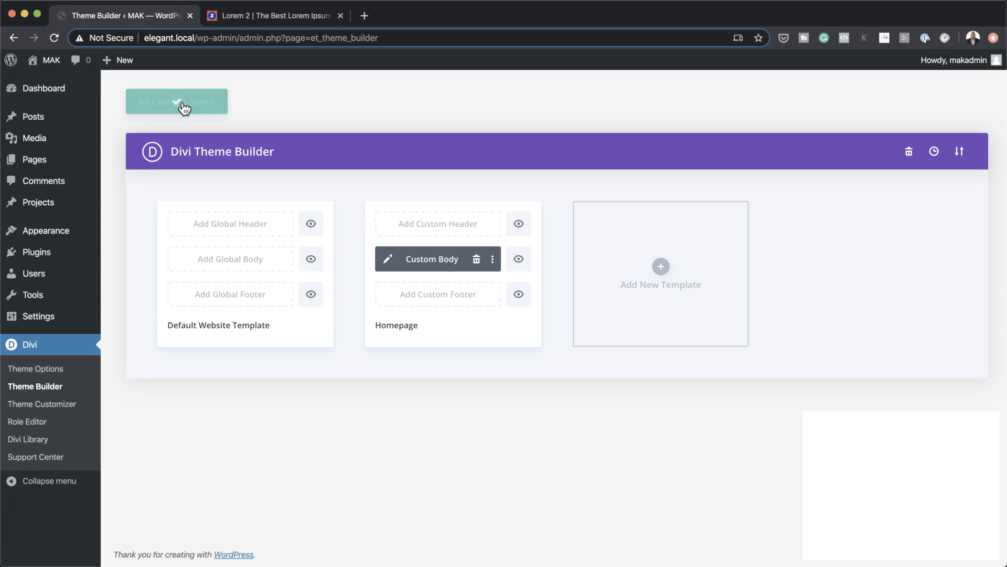
{"action": "mouse_move", "coordinate": [46, 62]}
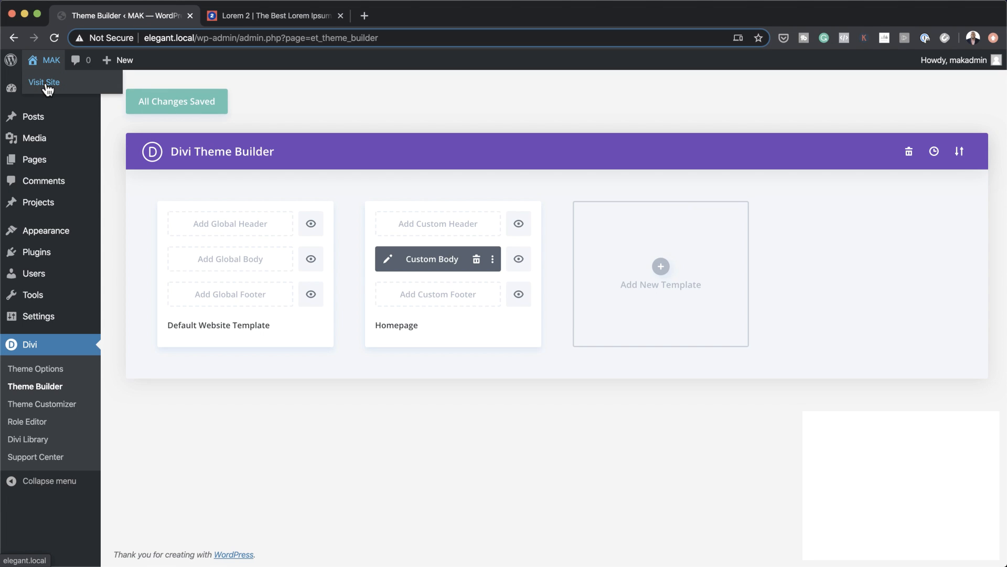
{"action": "left_click", "coordinate": [45, 83]}
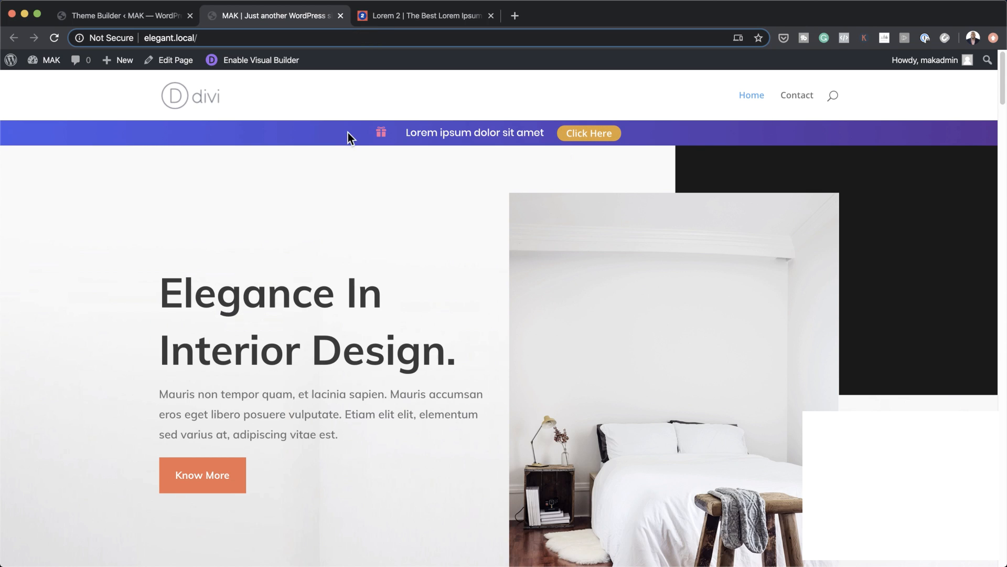
- Examine how the gradient promo bar and the header behave while scrolling through the live homepage
{"action": "scroll", "coordinate": [472, 286], "scroll_direction": "down", "scroll_amount": 15}
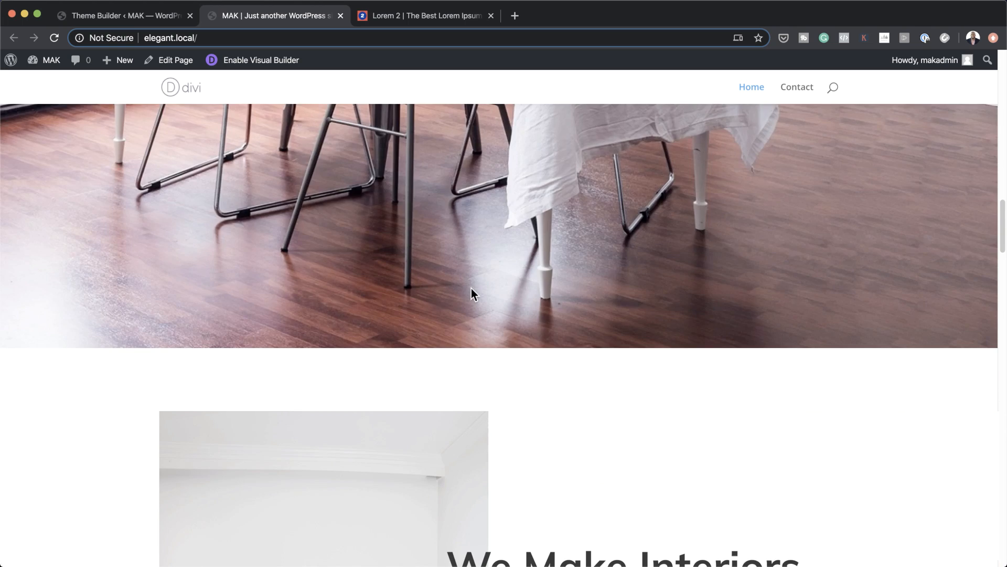
{"action": "scroll", "coordinate": [472, 288], "scroll_direction": "up", "scroll_amount": 15}
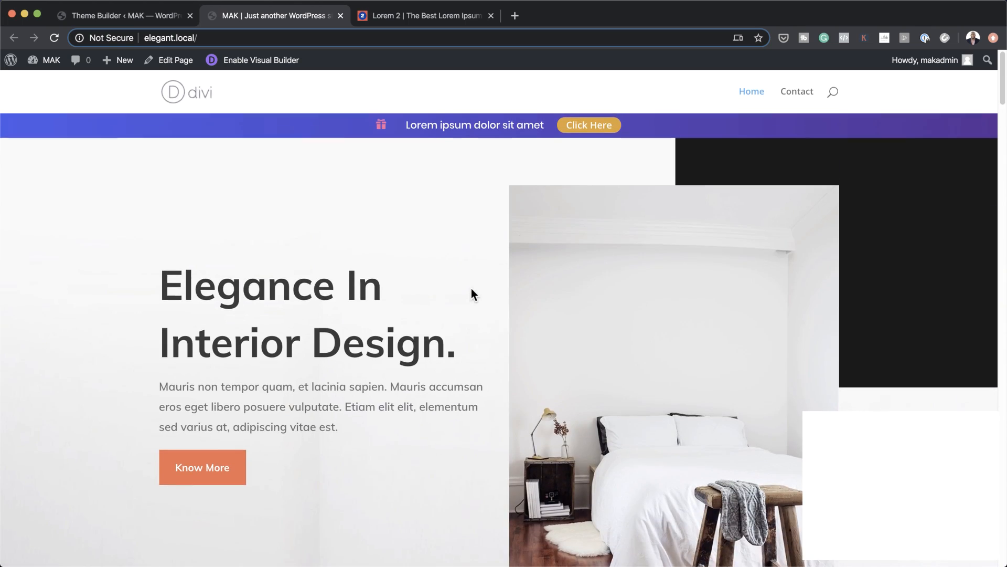
{"action": "scroll", "coordinate": [430, 259], "scroll_direction": "down", "scroll_amount": 2}
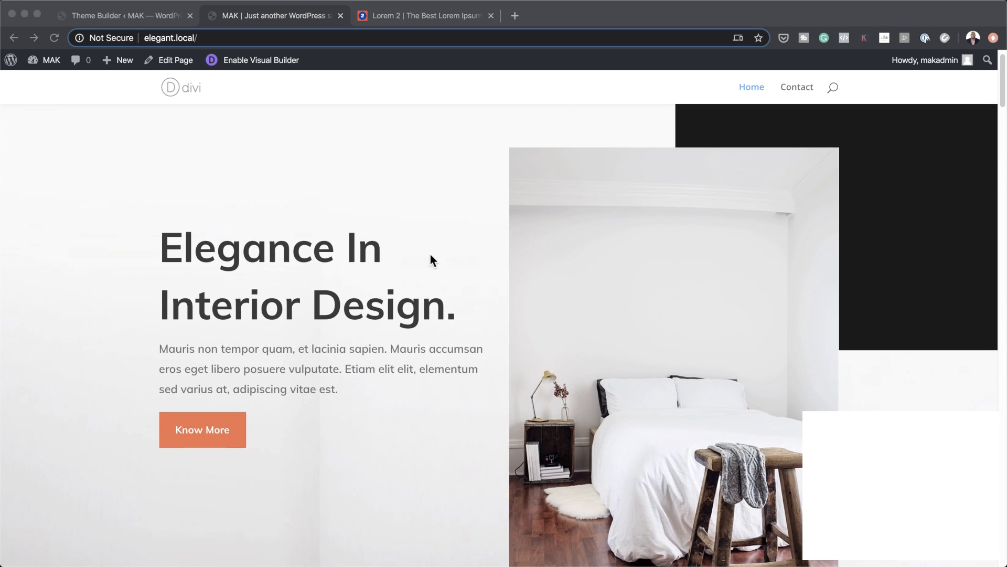
{"action": "scroll", "coordinate": [430, 255], "scroll_direction": "down", "scroll_amount": 5}
{"action": "scroll", "coordinate": [430, 255], "scroll_direction": "up", "scroll_amount": 7}
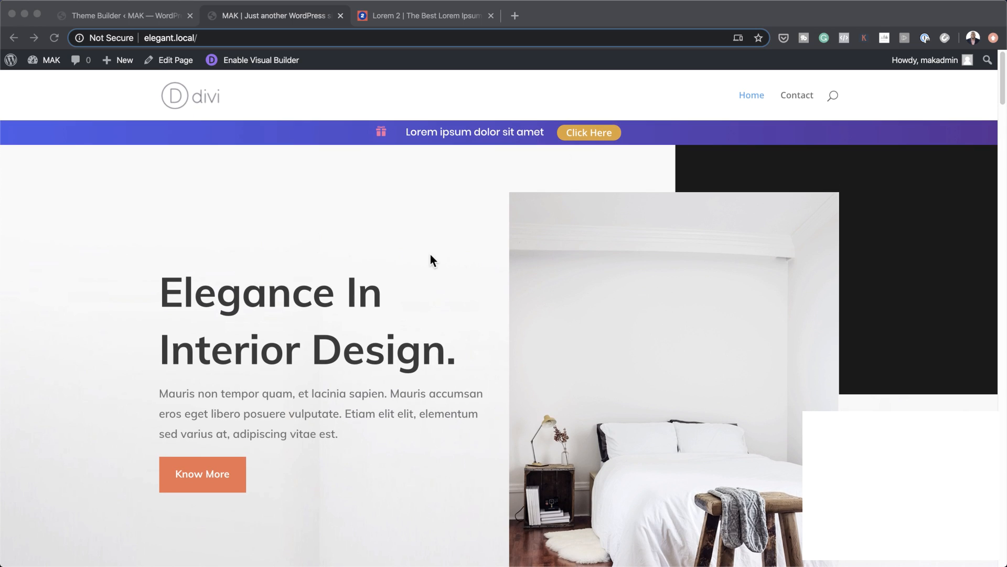
{"action": "scroll", "coordinate": [423, 235], "scroll_direction": "down", "scroll_amount": 5}
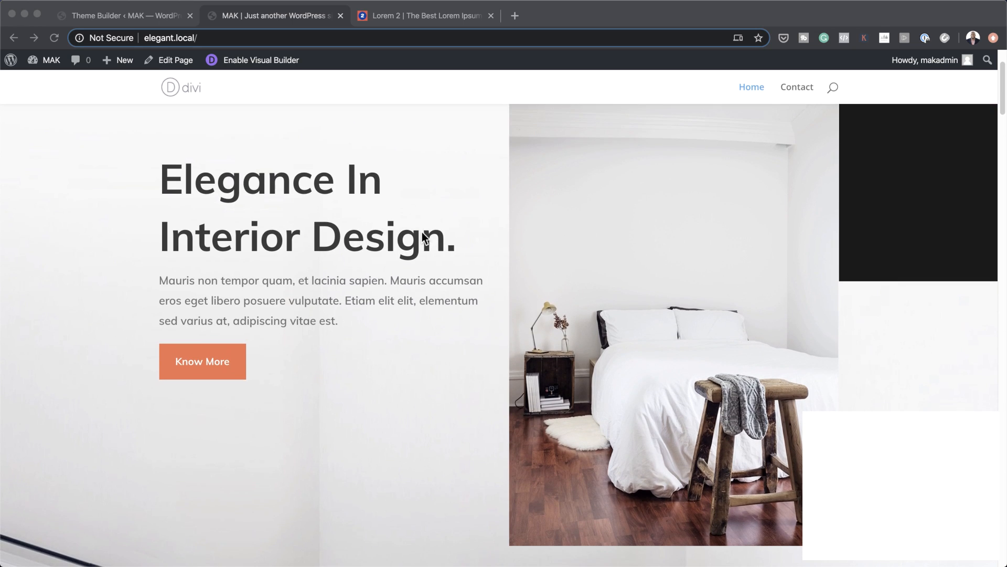
{"action": "scroll", "coordinate": [438, 259], "scroll_direction": "down", "scroll_amount": 8}
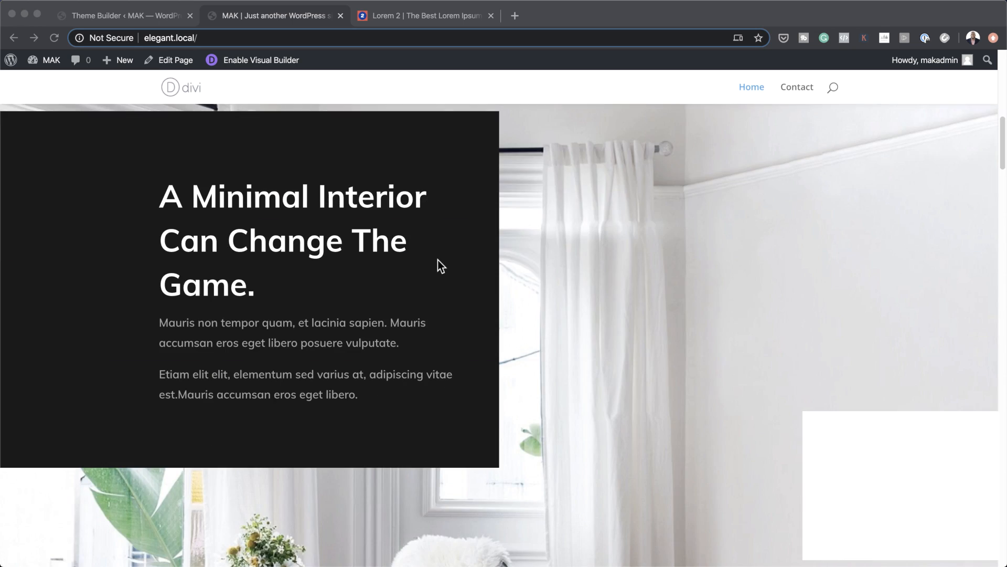
{"action": "scroll", "coordinate": [438, 259], "scroll_direction": "up", "scroll_amount": 10}
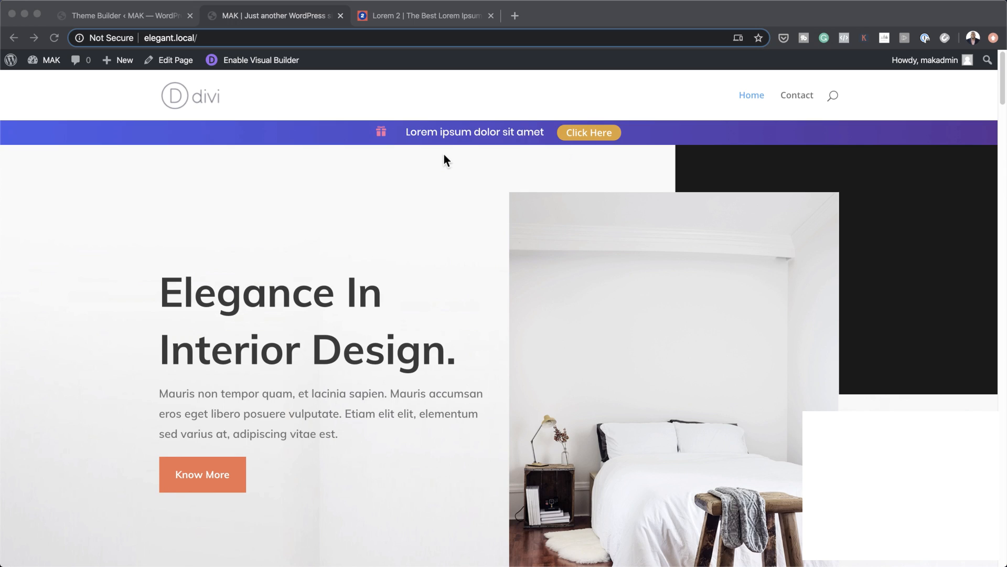
- Reopen the Homepage custom body layout, add "position: fixed; width: 100%;" to the promo bar section's Main Element CSS, and save the section settings
{"action": "left_click", "coordinate": [165, 18]}
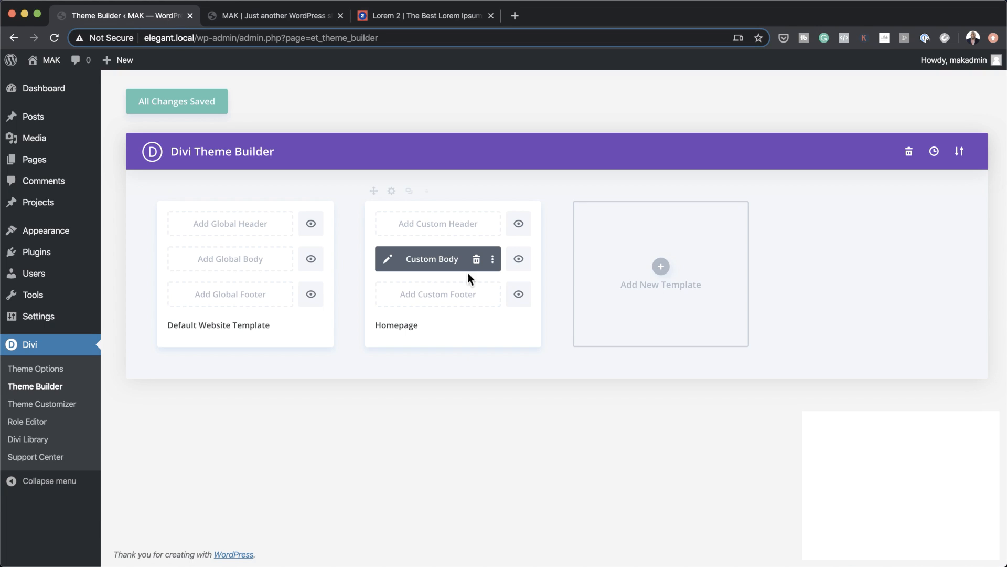
{"action": "left_click", "coordinate": [388, 259]}
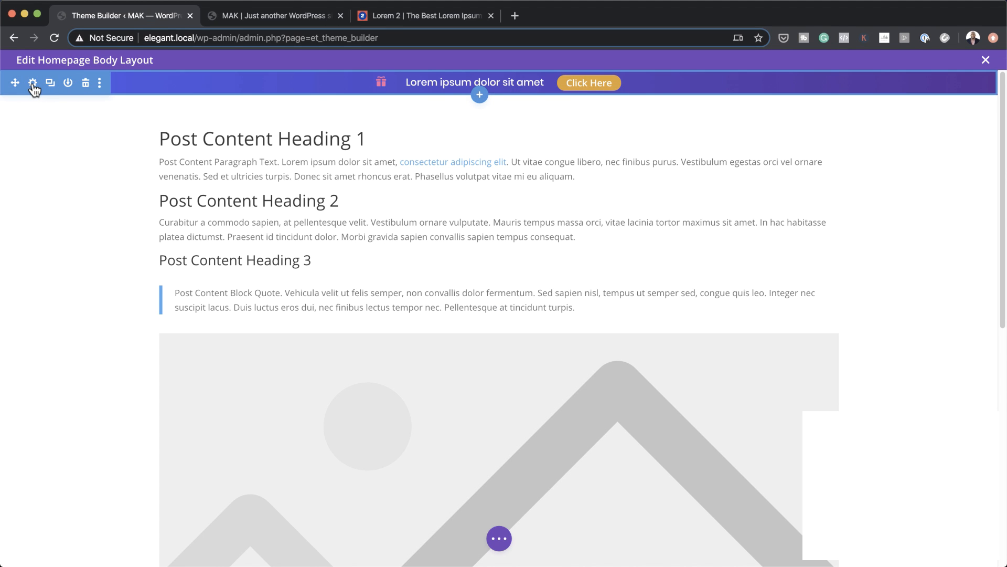
{"action": "left_click", "coordinate": [34, 84]}
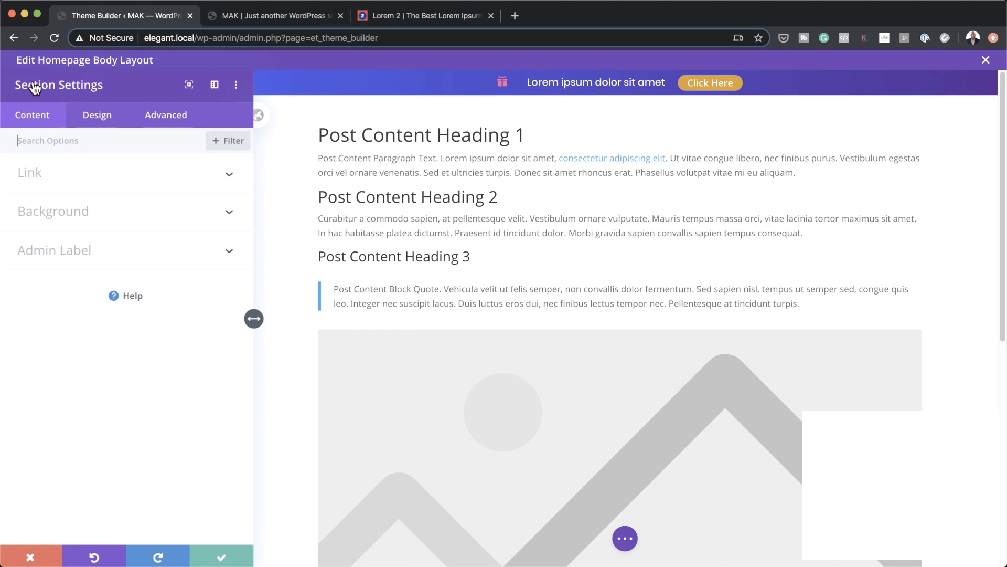
{"action": "left_click", "coordinate": [180, 121]}
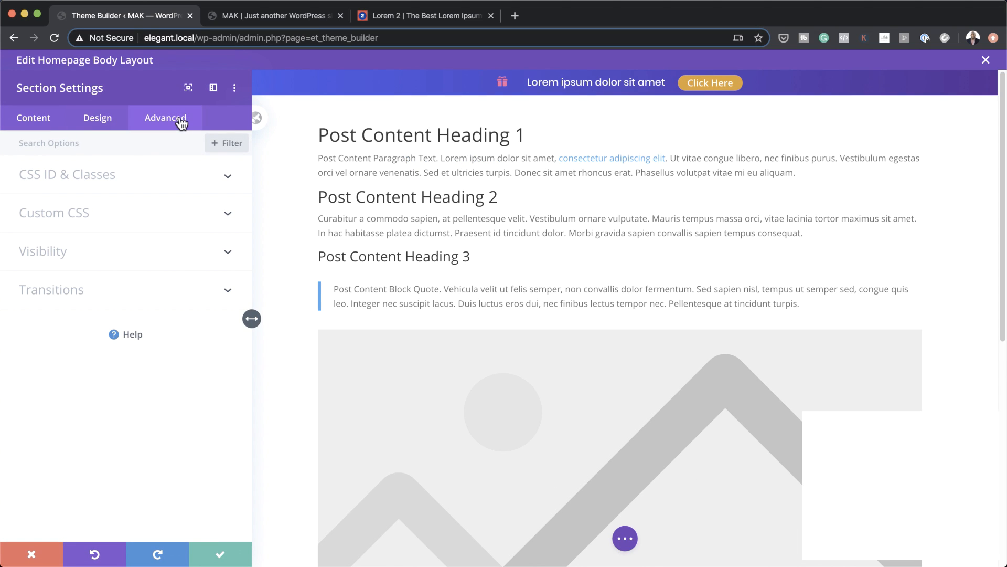
{"action": "left_click", "coordinate": [89, 219]}
{"action": "left_click", "coordinate": [82, 308]}
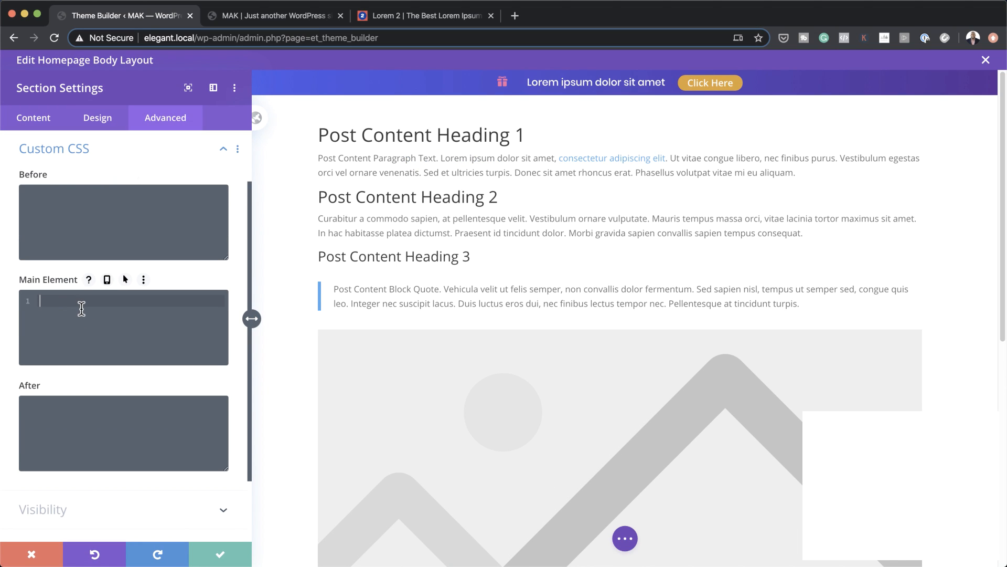
{"action": "type", "text": "position: fixed; width: 100%;"}
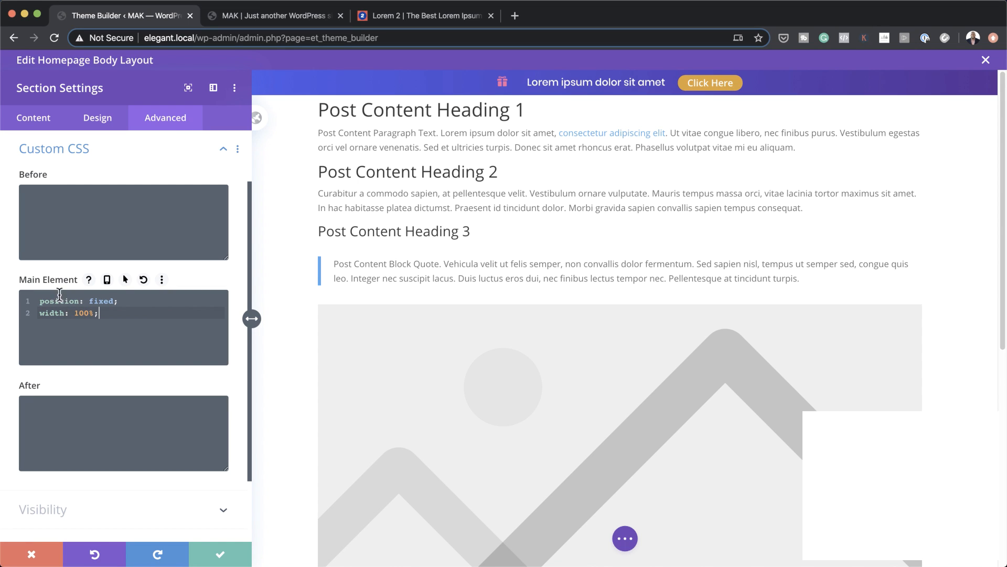
{"action": "left_click", "coordinate": [221, 556]}
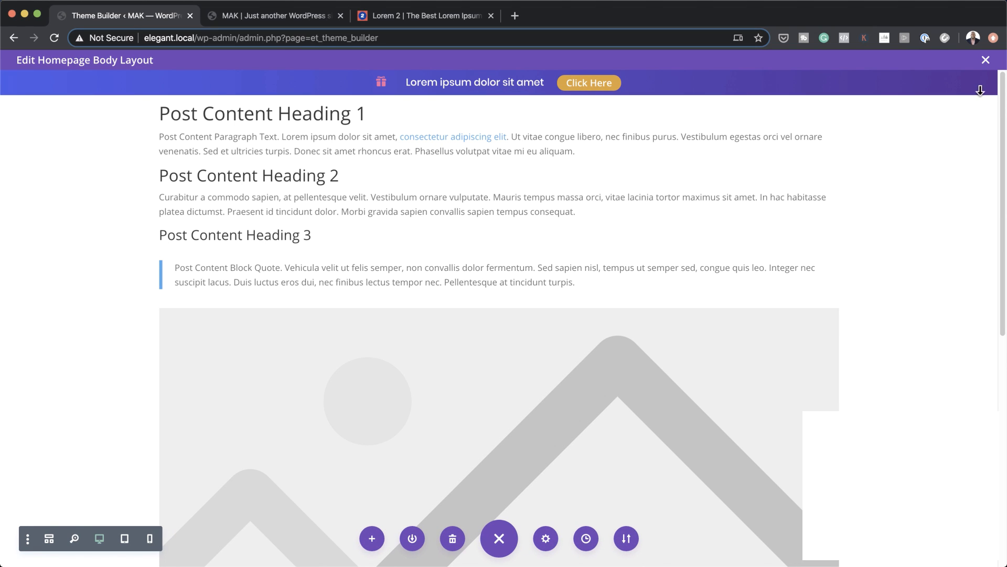
- Close the layout editor, save the Theme Builder changes, and reload the live homepage
{"action": "left_click", "coordinate": [986, 60]}
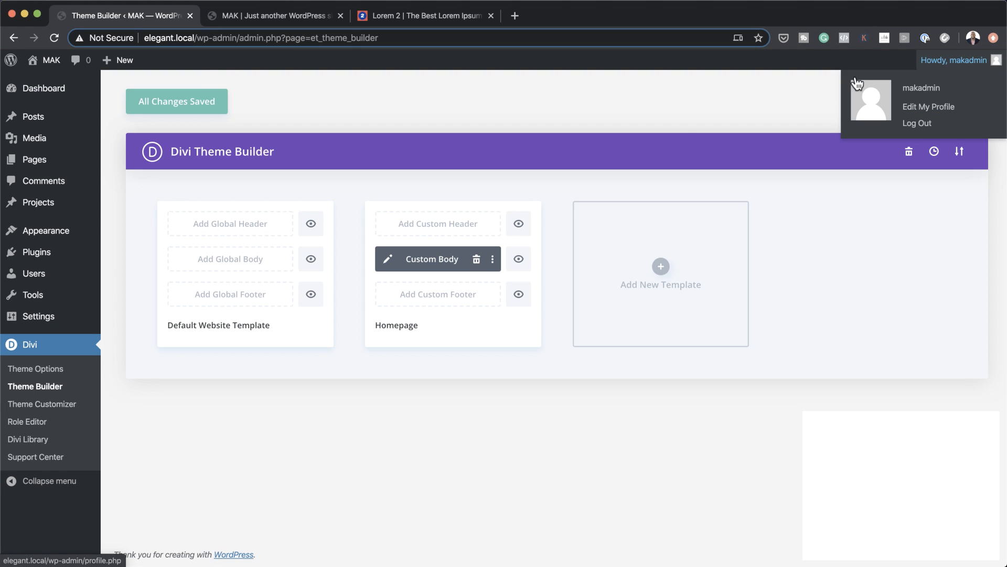
{"action": "left_click", "coordinate": [186, 110]}
{"action": "left_click", "coordinate": [272, 15]}
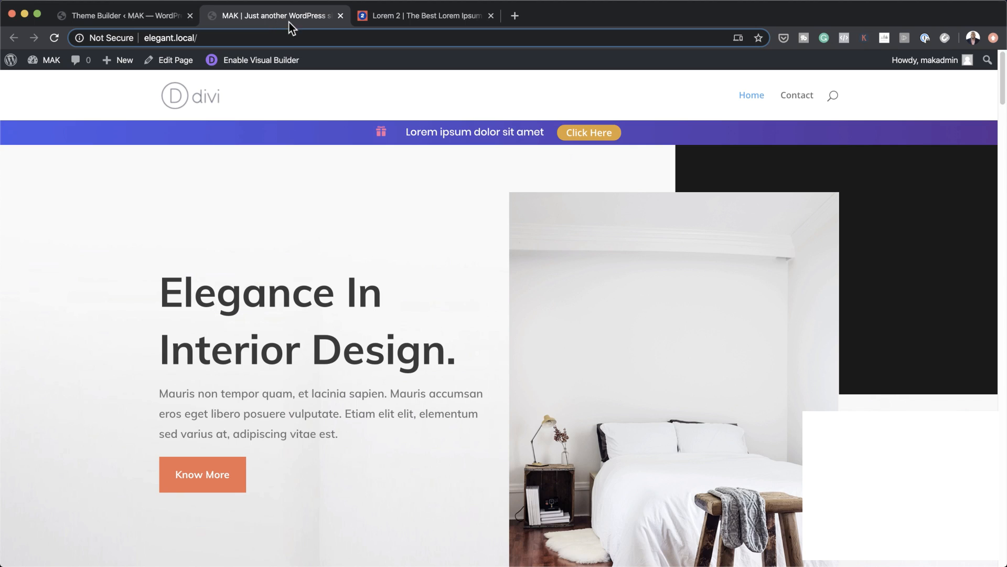
{"action": "left_click", "coordinate": [54, 36]}
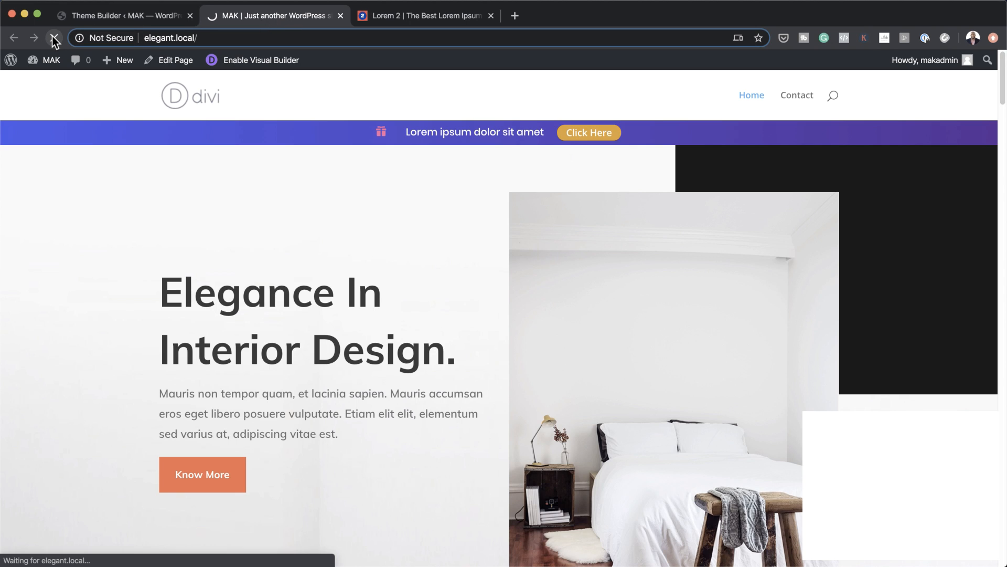
- Check the fixed promo bar's position below the header while scrolling down and up the reloaded homepage
{"action": "scroll", "coordinate": [361, 196], "scroll_direction": "down", "scroll_amount": 10}
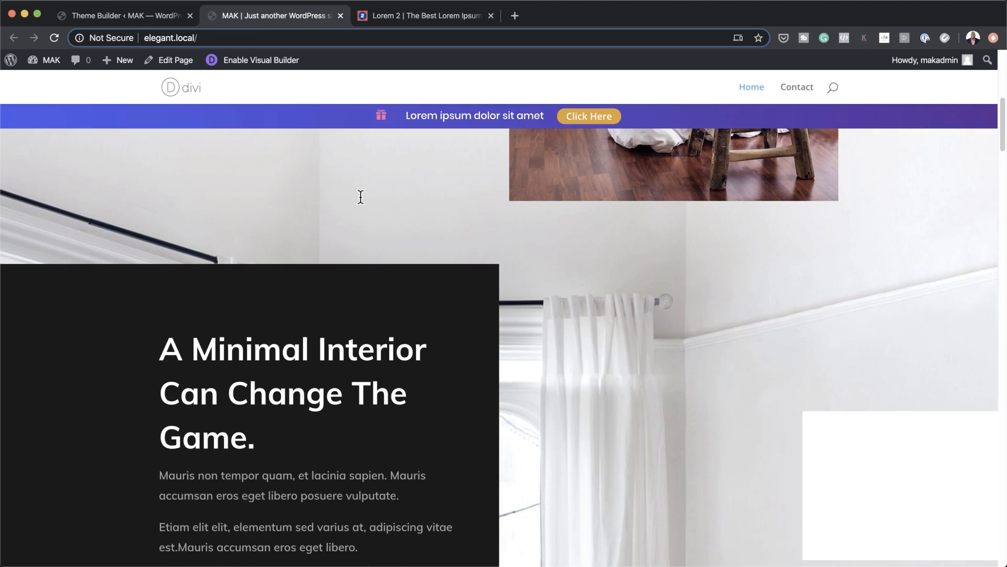
{"action": "scroll", "coordinate": [361, 196], "scroll_direction": "down", "scroll_amount": 10}
{"action": "scroll", "coordinate": [459, 220], "scroll_direction": "up", "scroll_amount": 11}
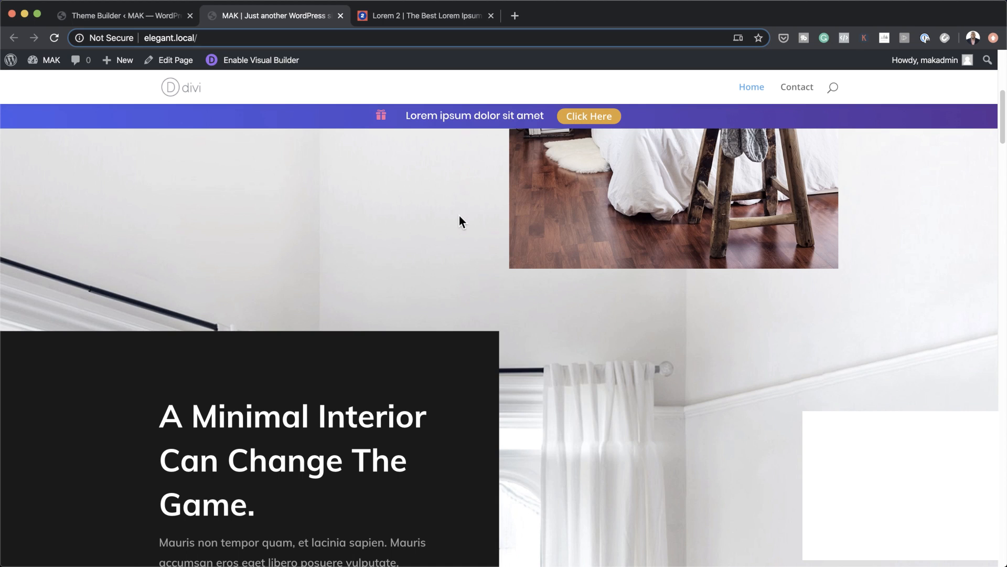